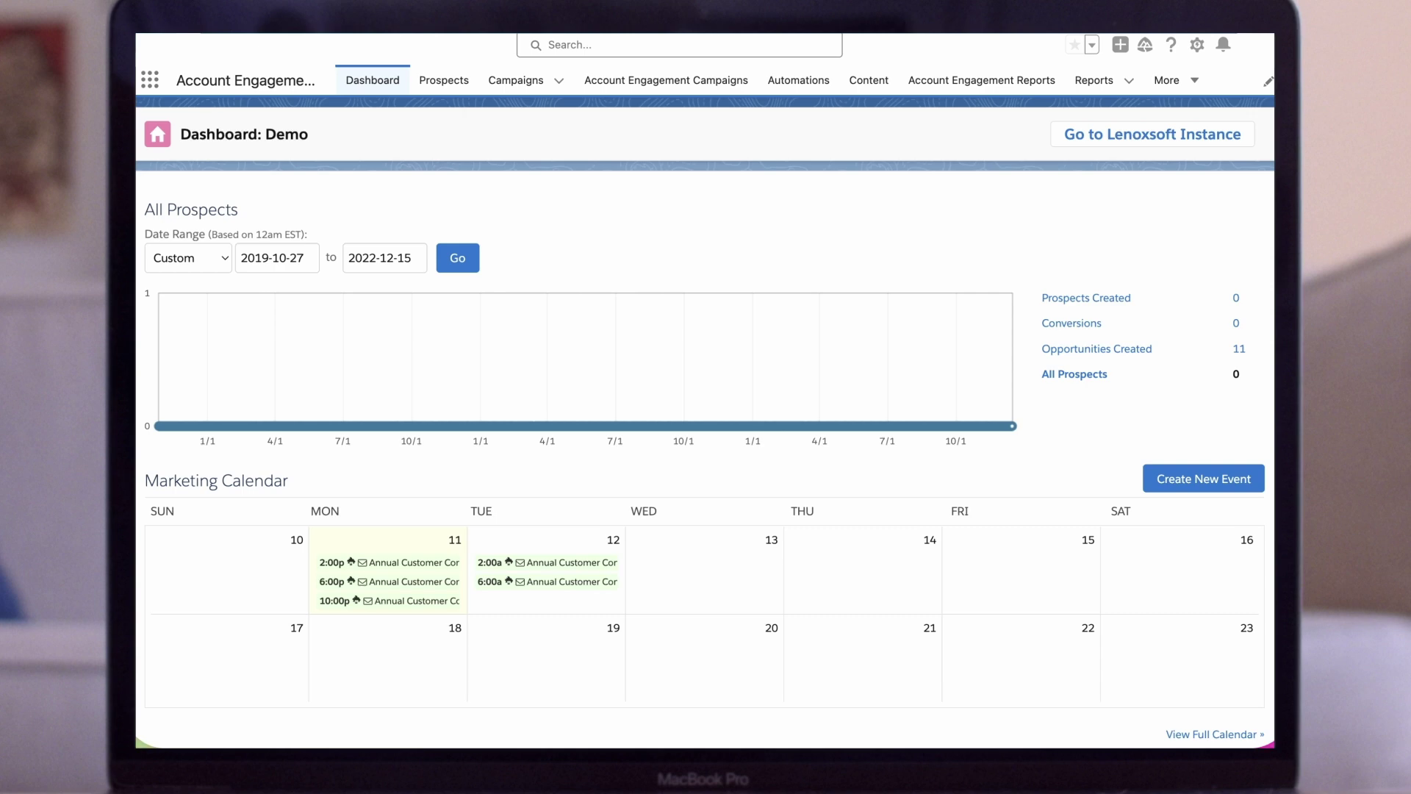
Create a new segmentation list named Midwest and make it a dynamic list.
left_click(443, 80)
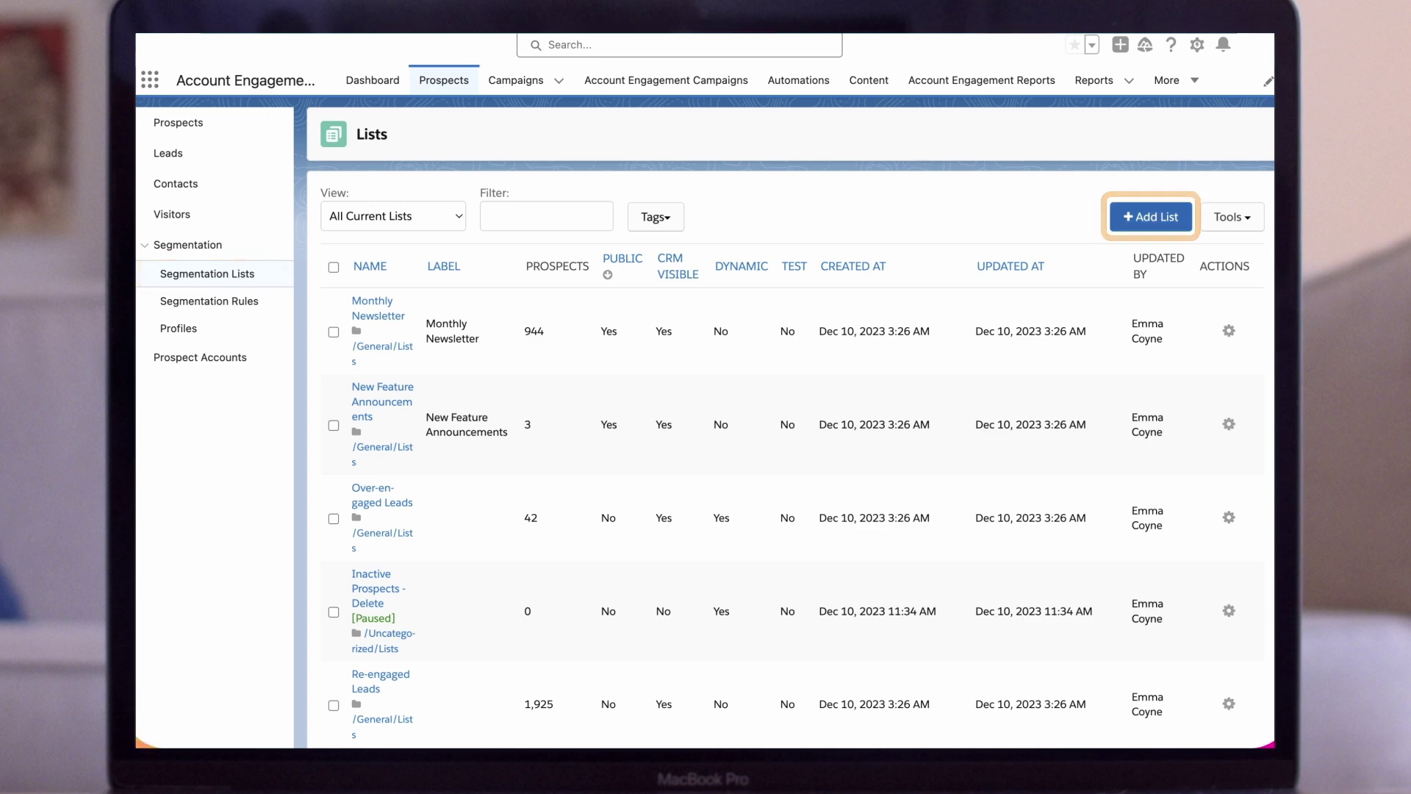
left_click(666, 283)
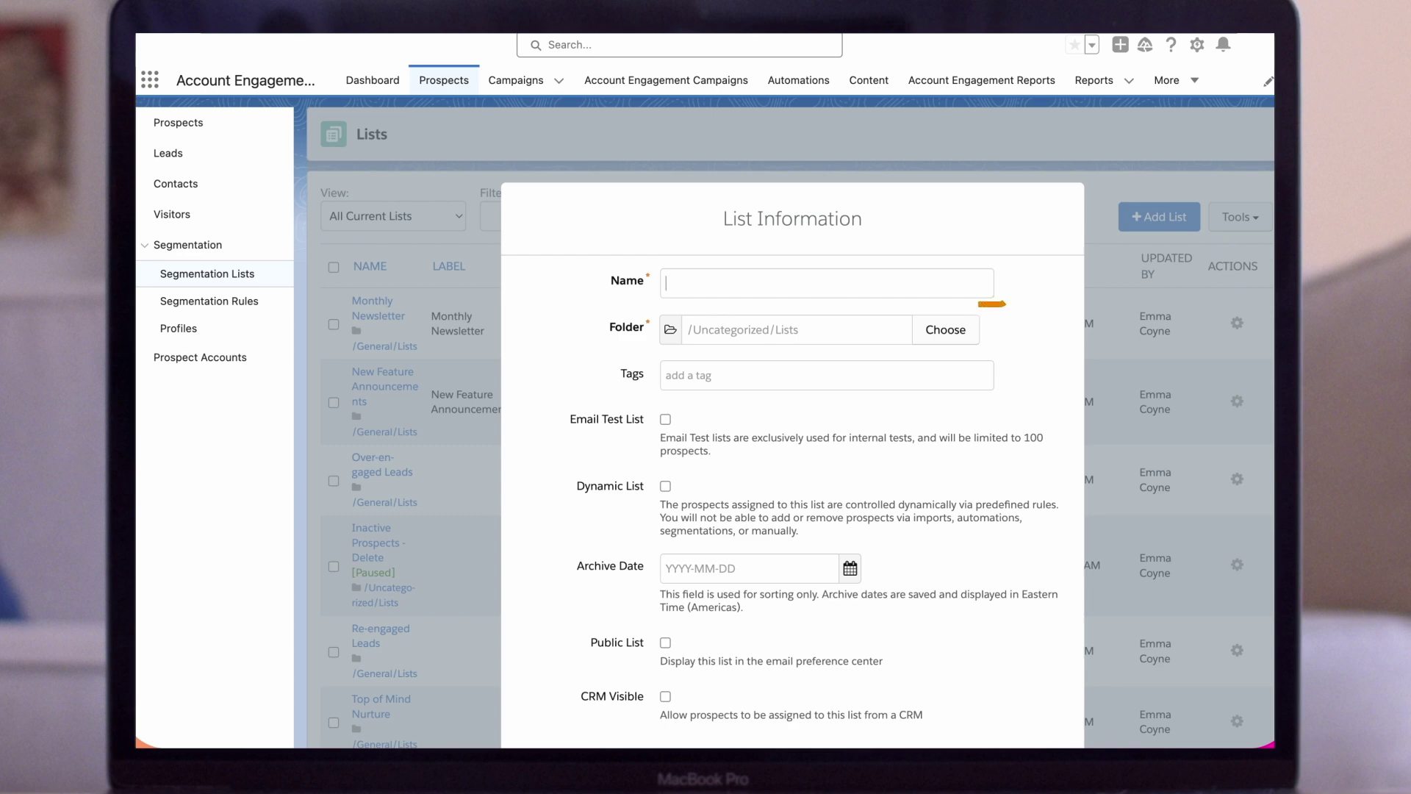
type("Midwest")
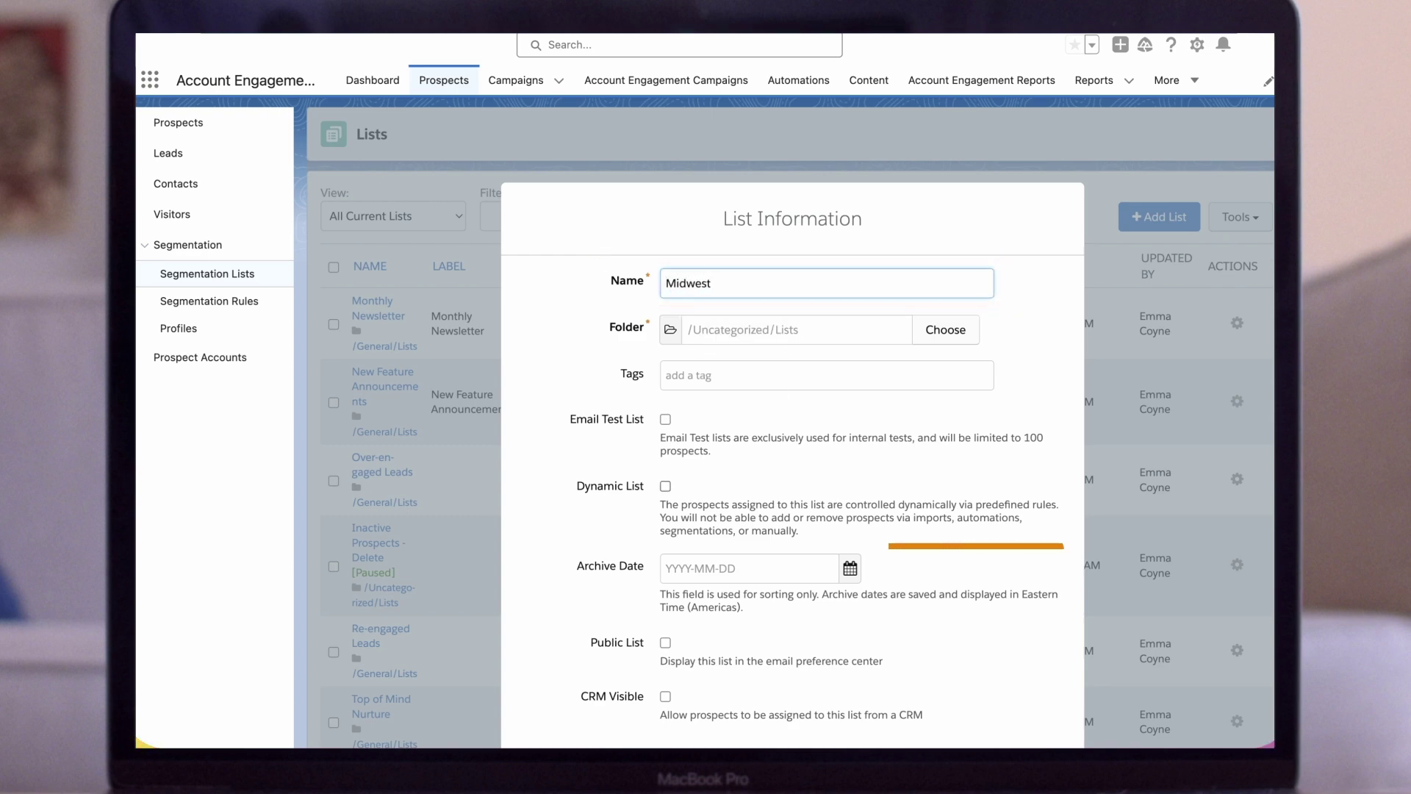
left_click(665, 485)
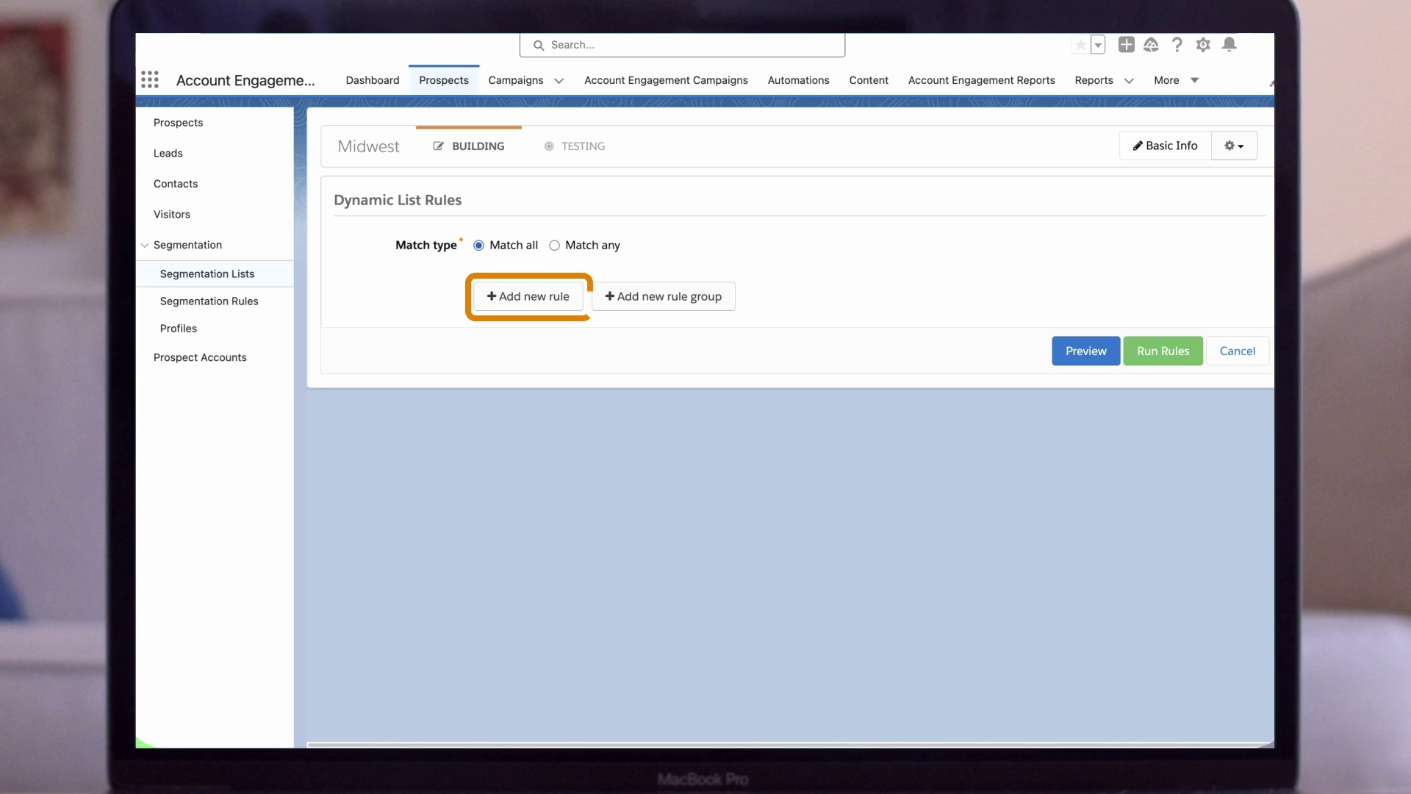
Add a dynamic list rule matching prospects whose default field Territory is Midwest.
left_click(527, 296)
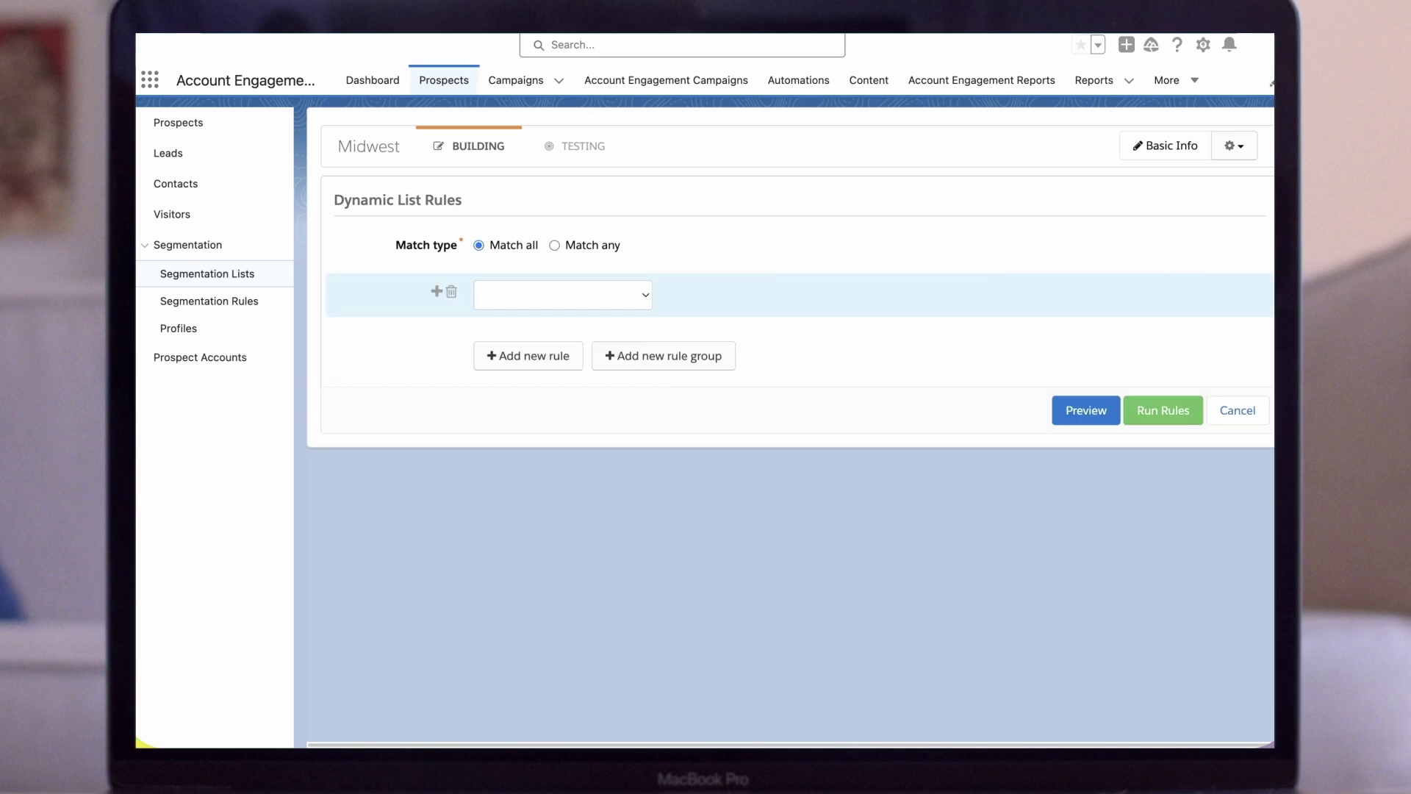
left_click(562, 294)
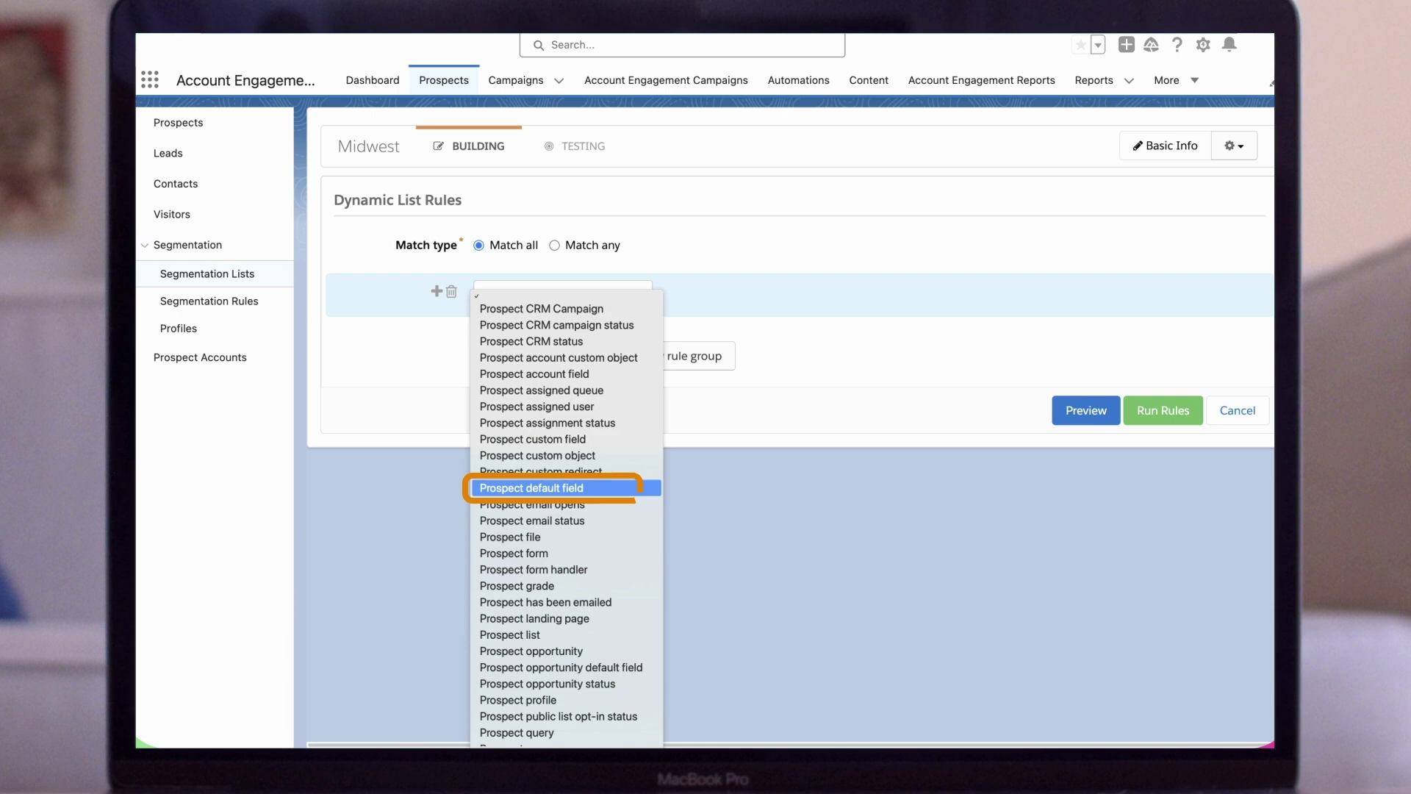
left_click(532, 487)
left_click(747, 295)
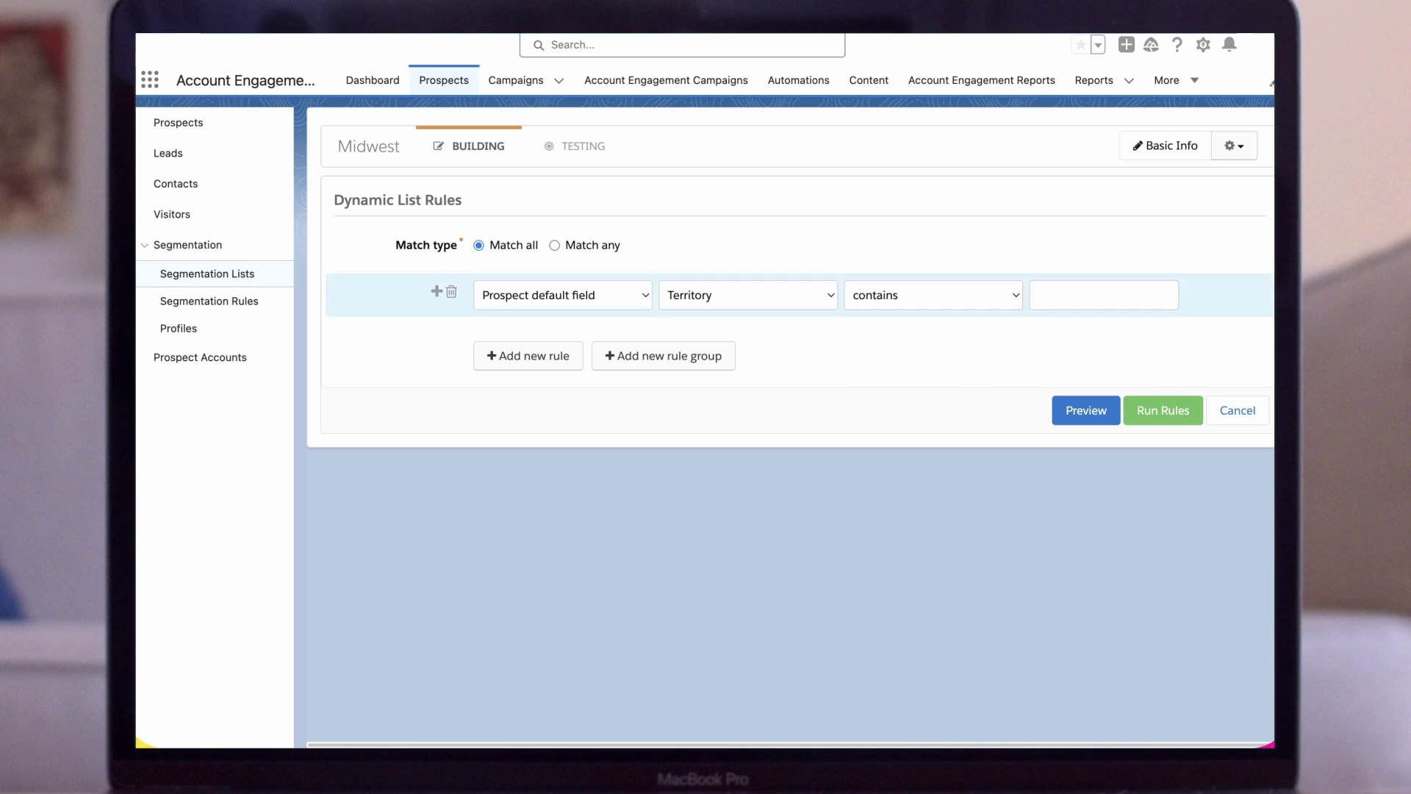
left_click(882, 329)
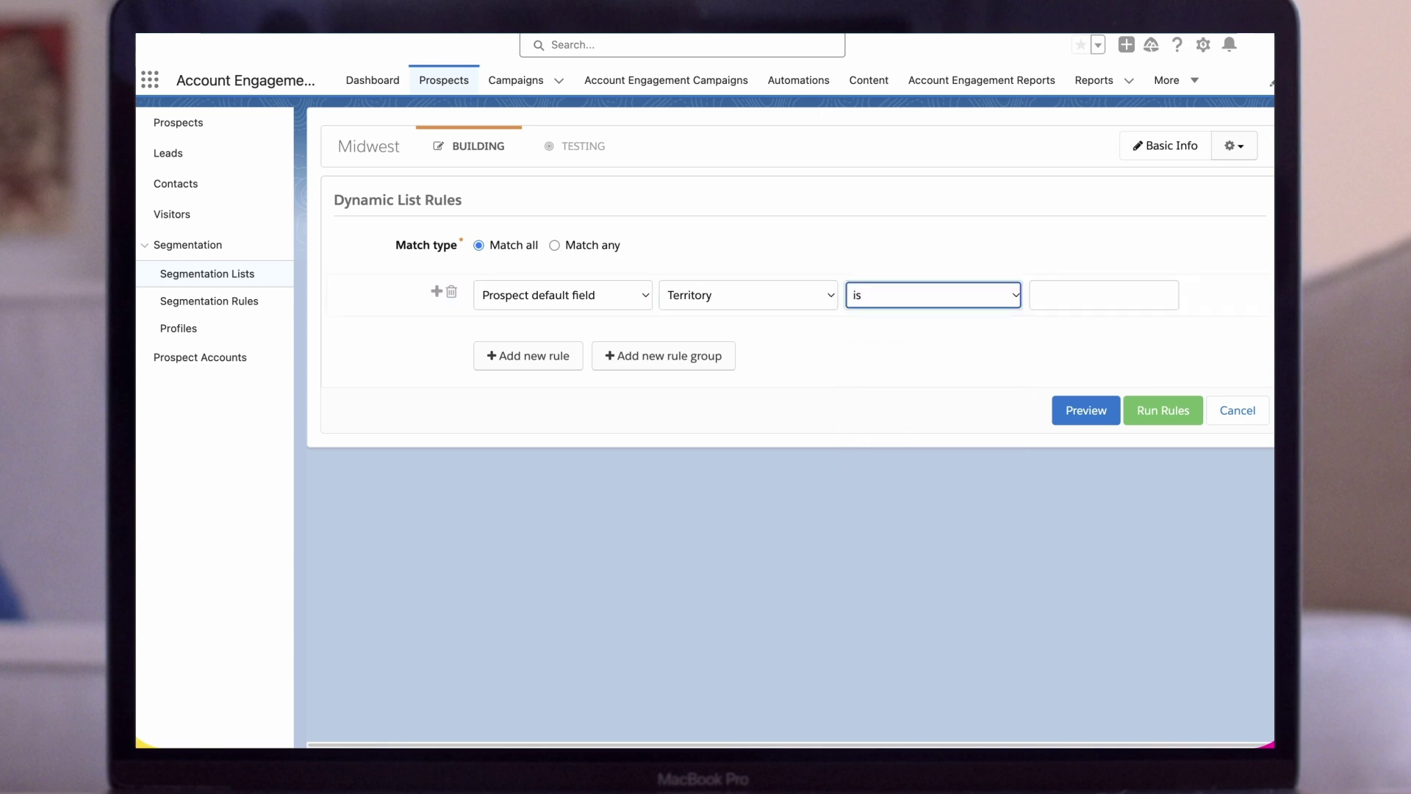
left_click(1103, 295)
type("Midwest")
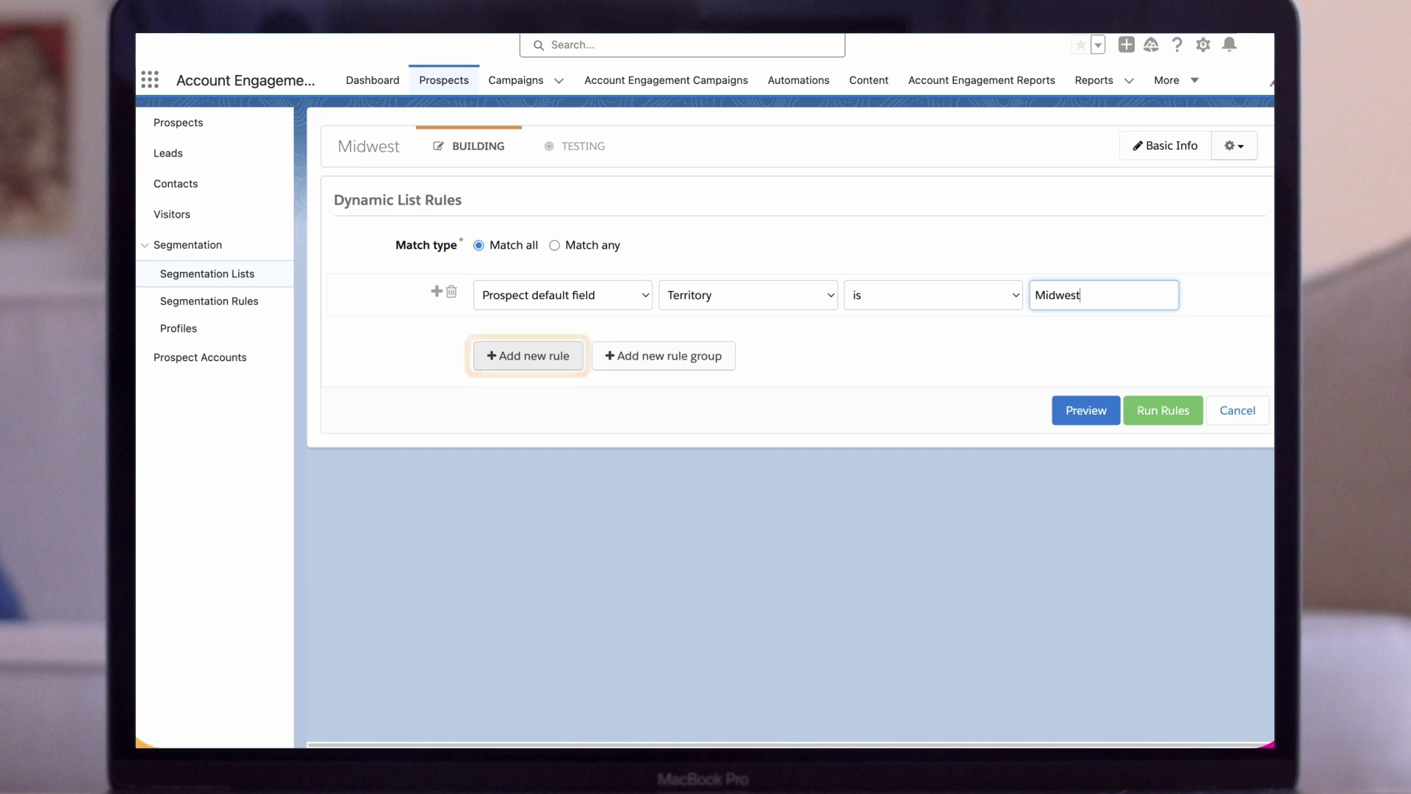
Add a second dynamic list rule of type Prospect time based on last activity days ago.
left_click(528, 356)
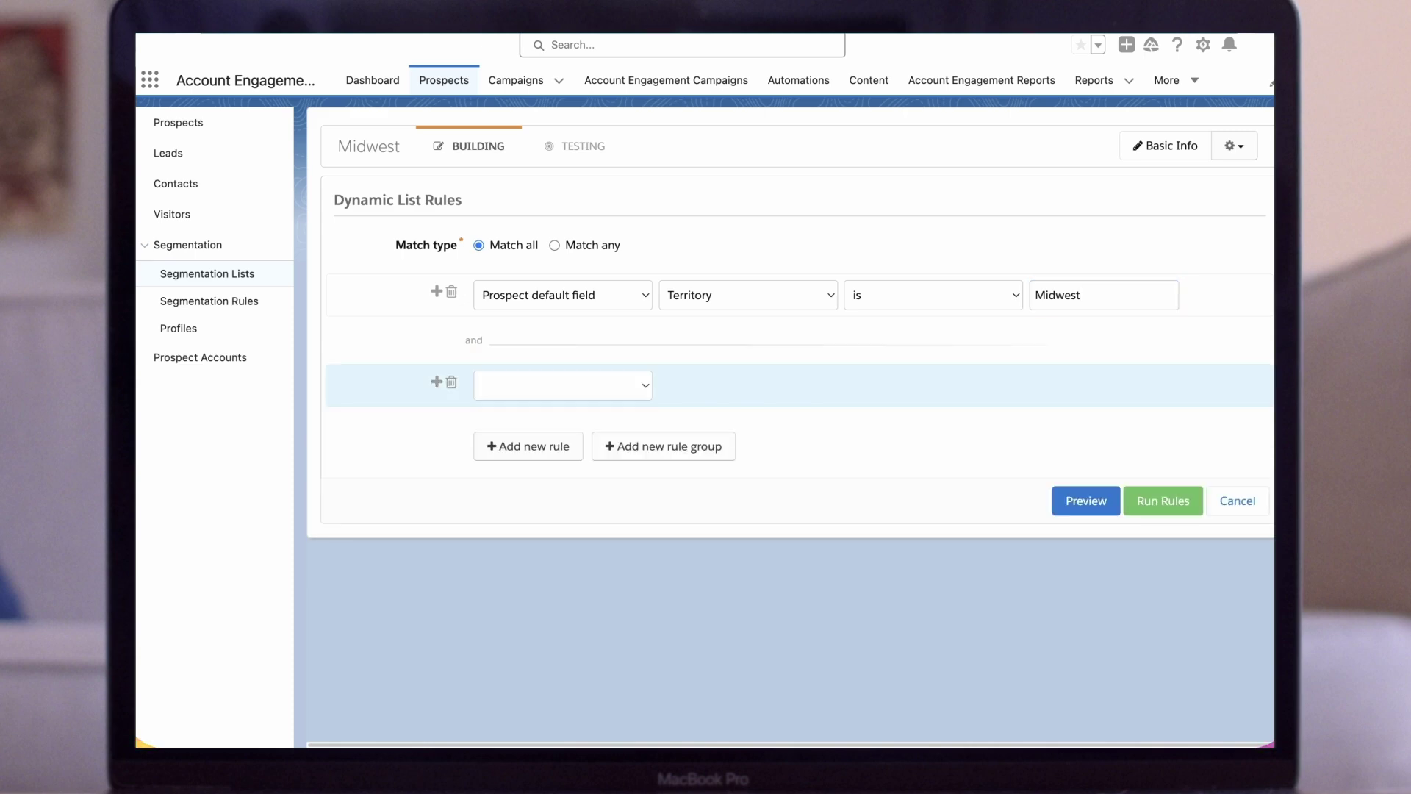
left_click(562, 385)
scroll(566, 640, "down", 2)
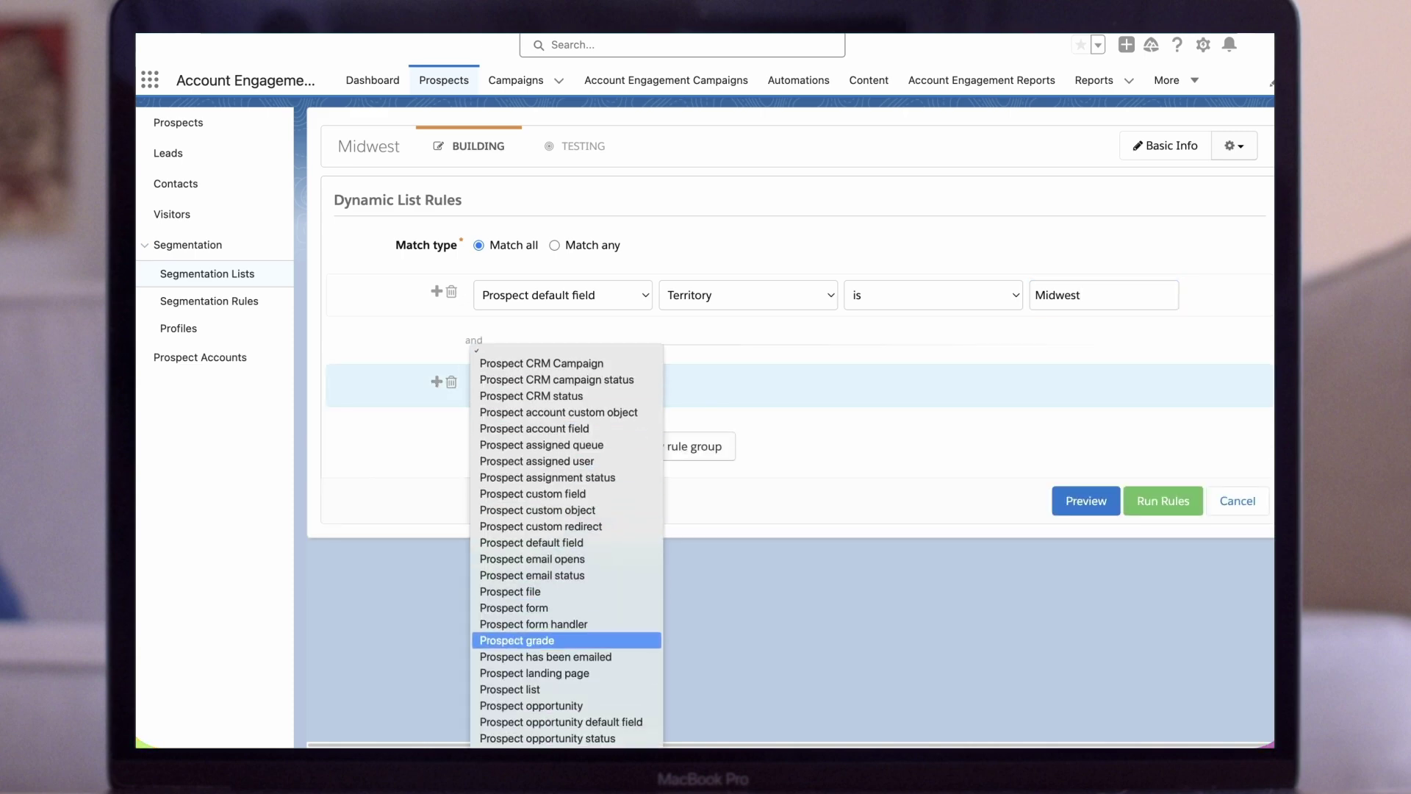
scroll(565, 640, "down", 4)
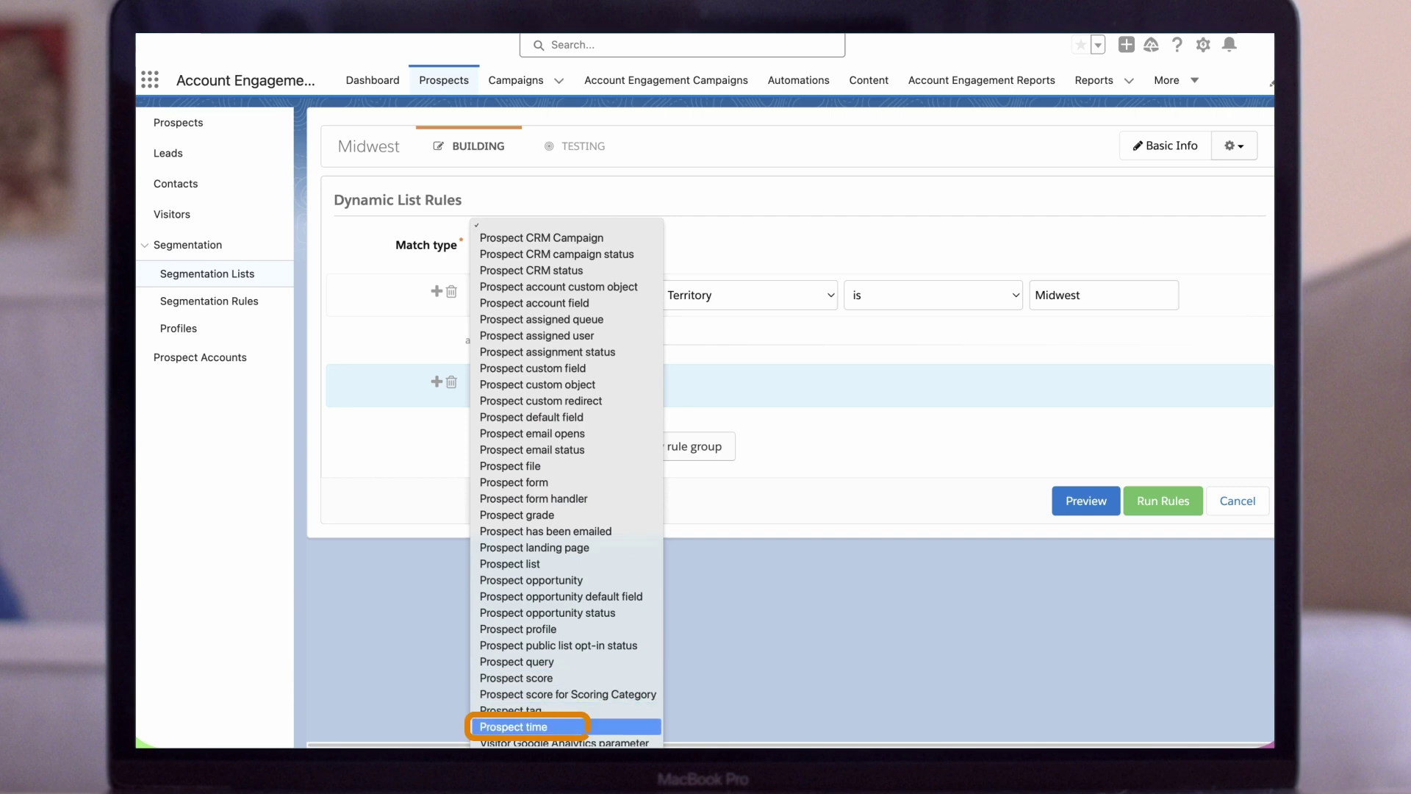
key("Return")
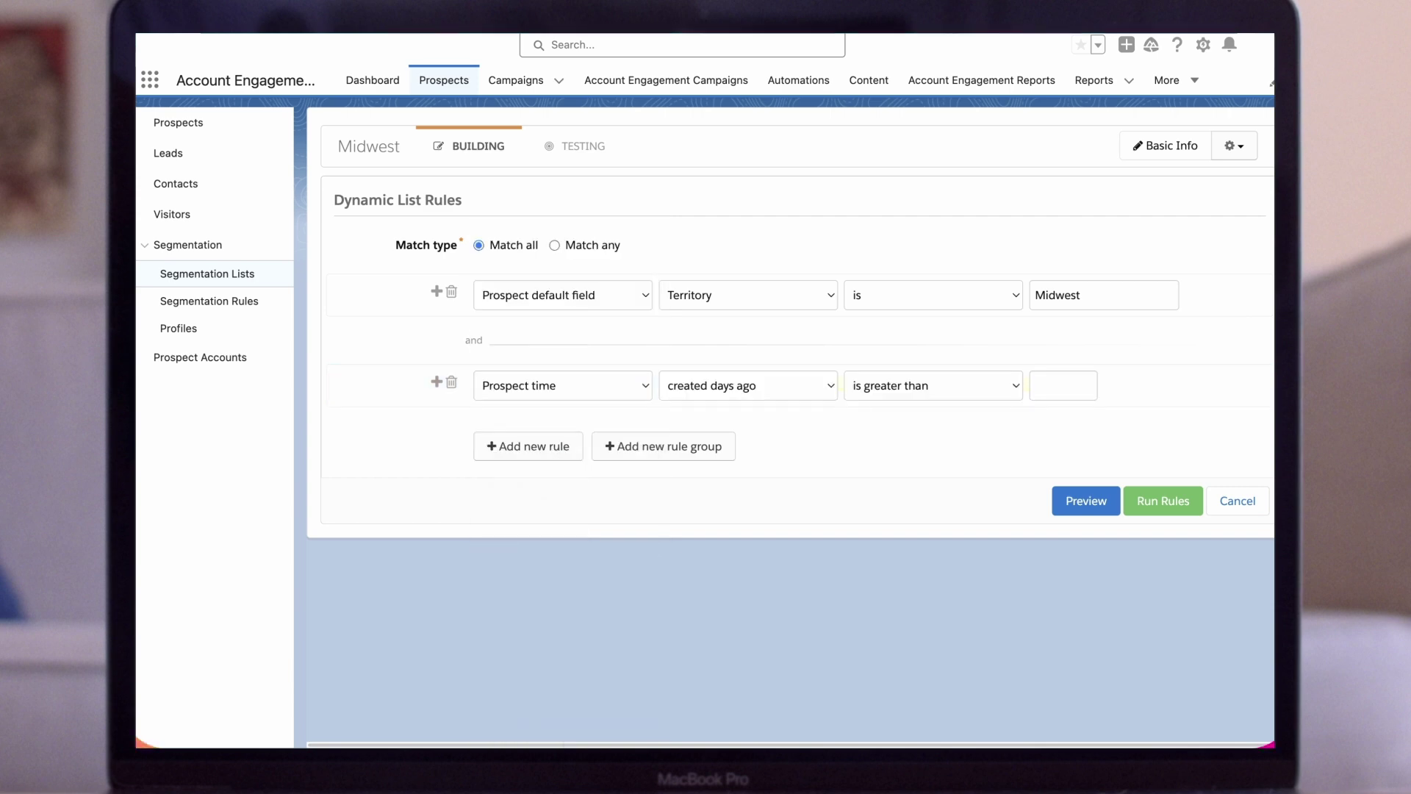
left_click(747, 385)
left_click(715, 404)
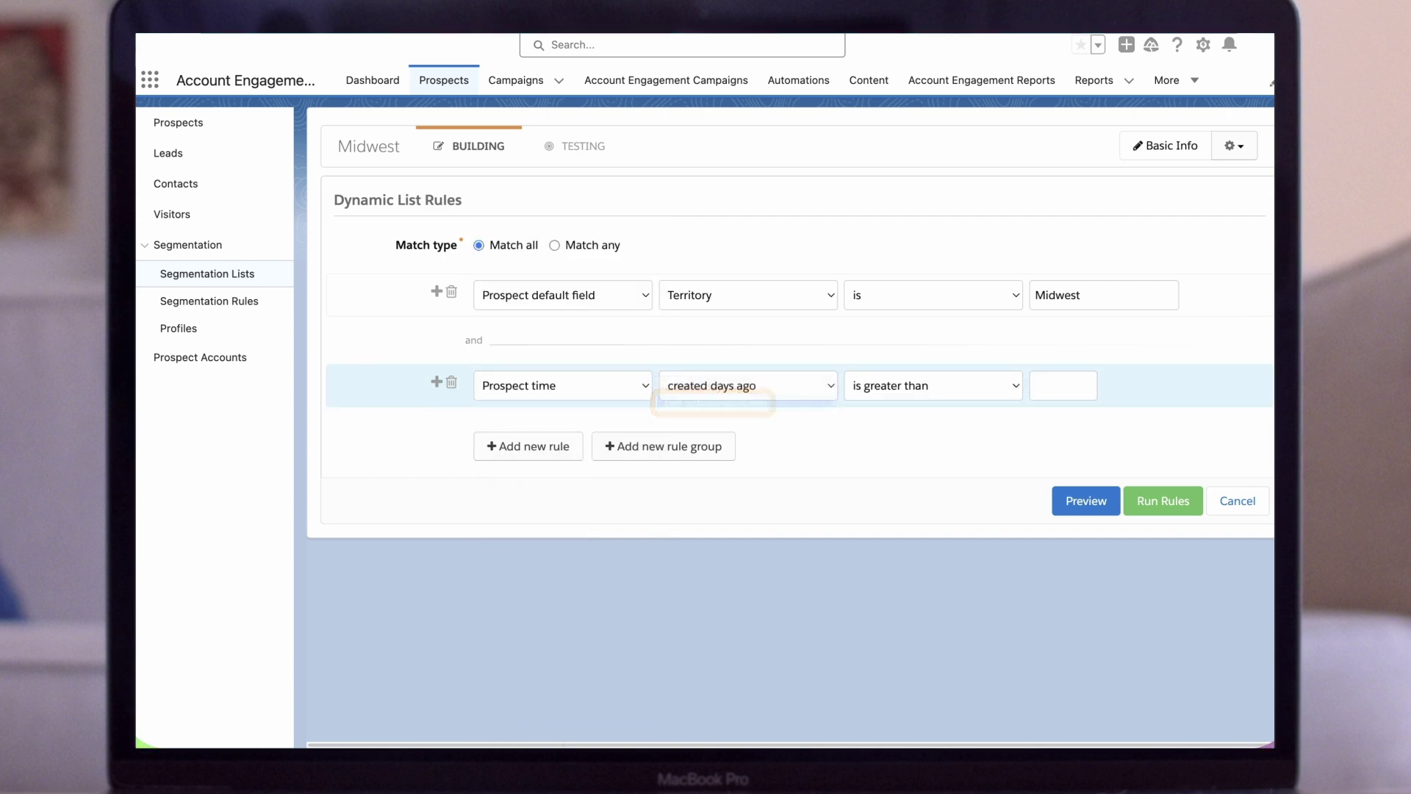
Set the last activity rule's condition to is less than 30 days.
key("Tab")
key("alt+Down")
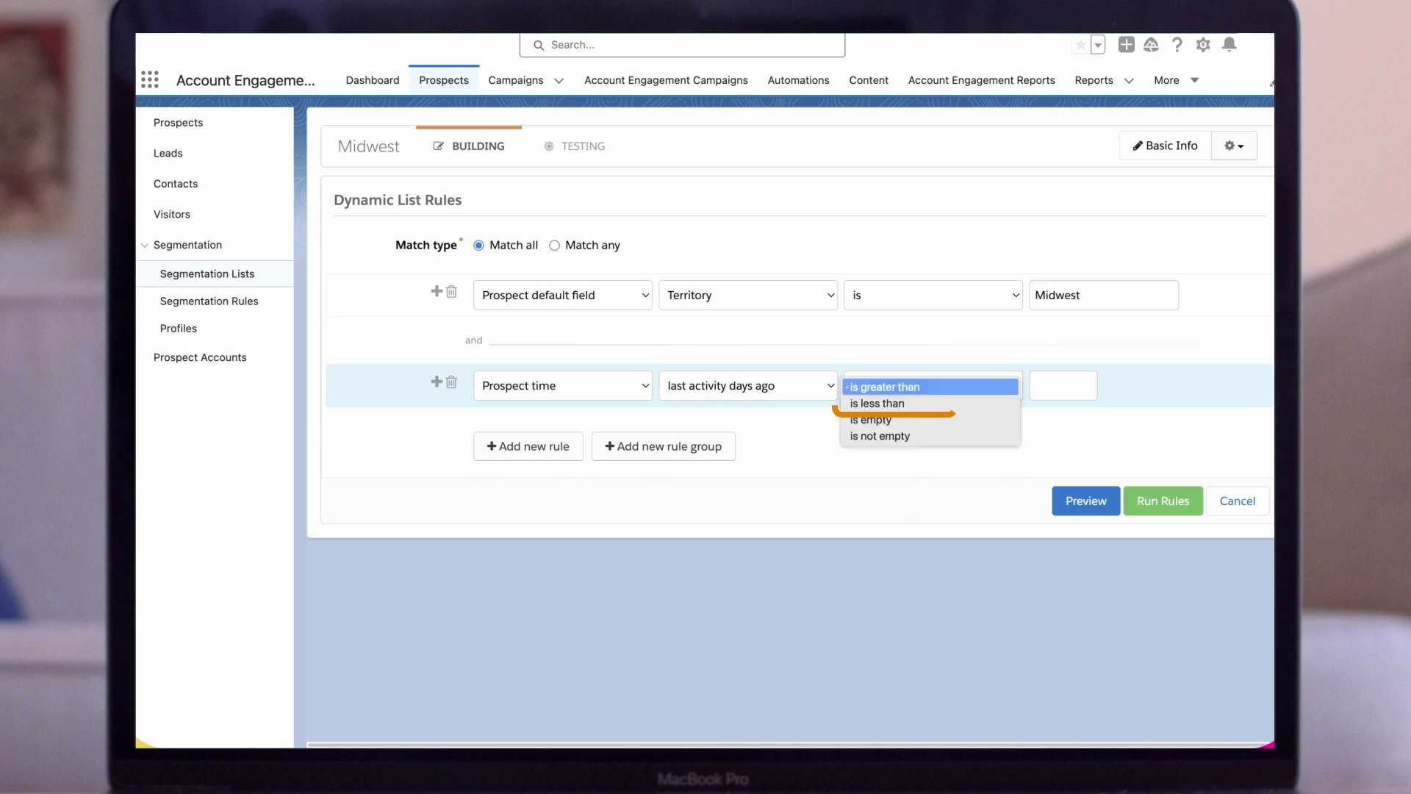
key("Down")
key("Return")
key("Tab")
type("30")
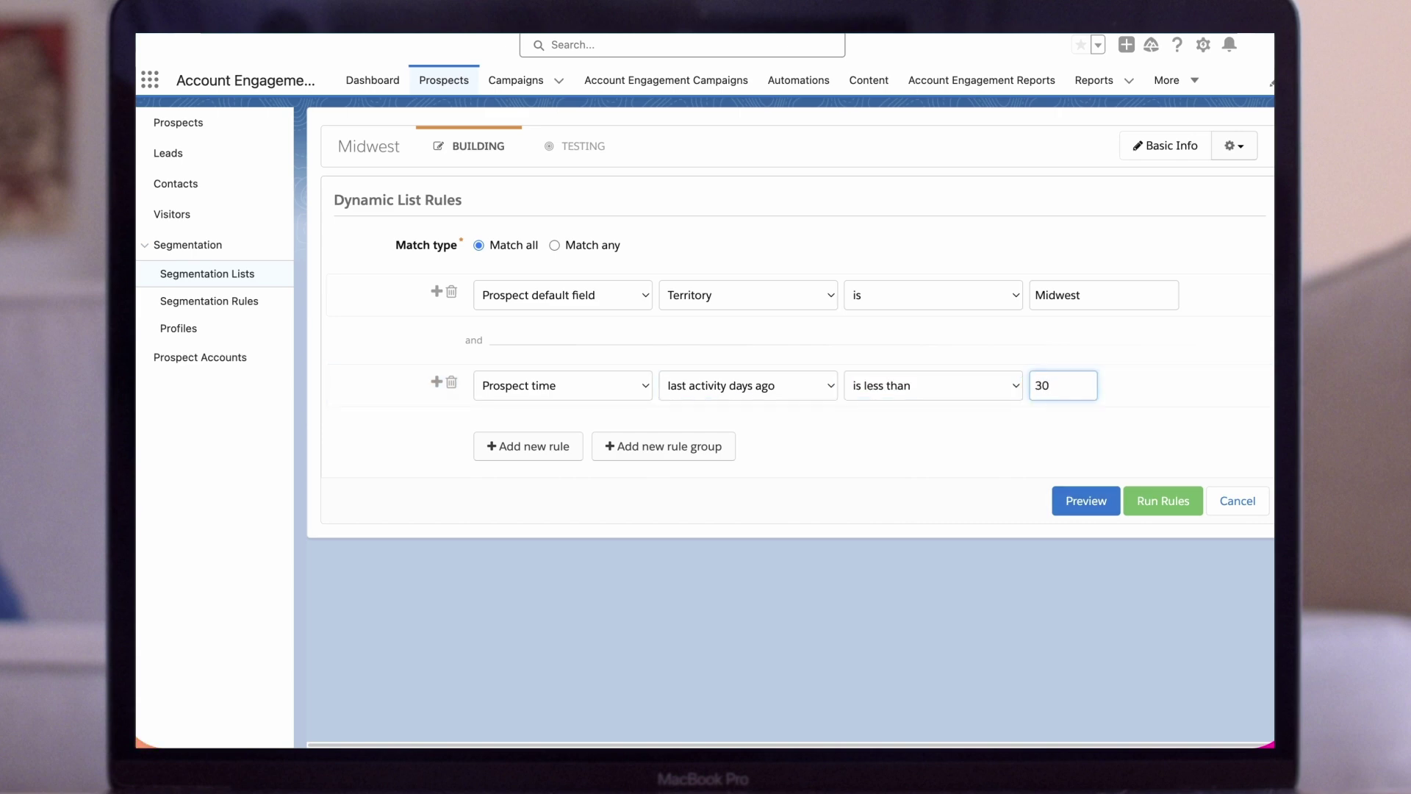
key("Tab")
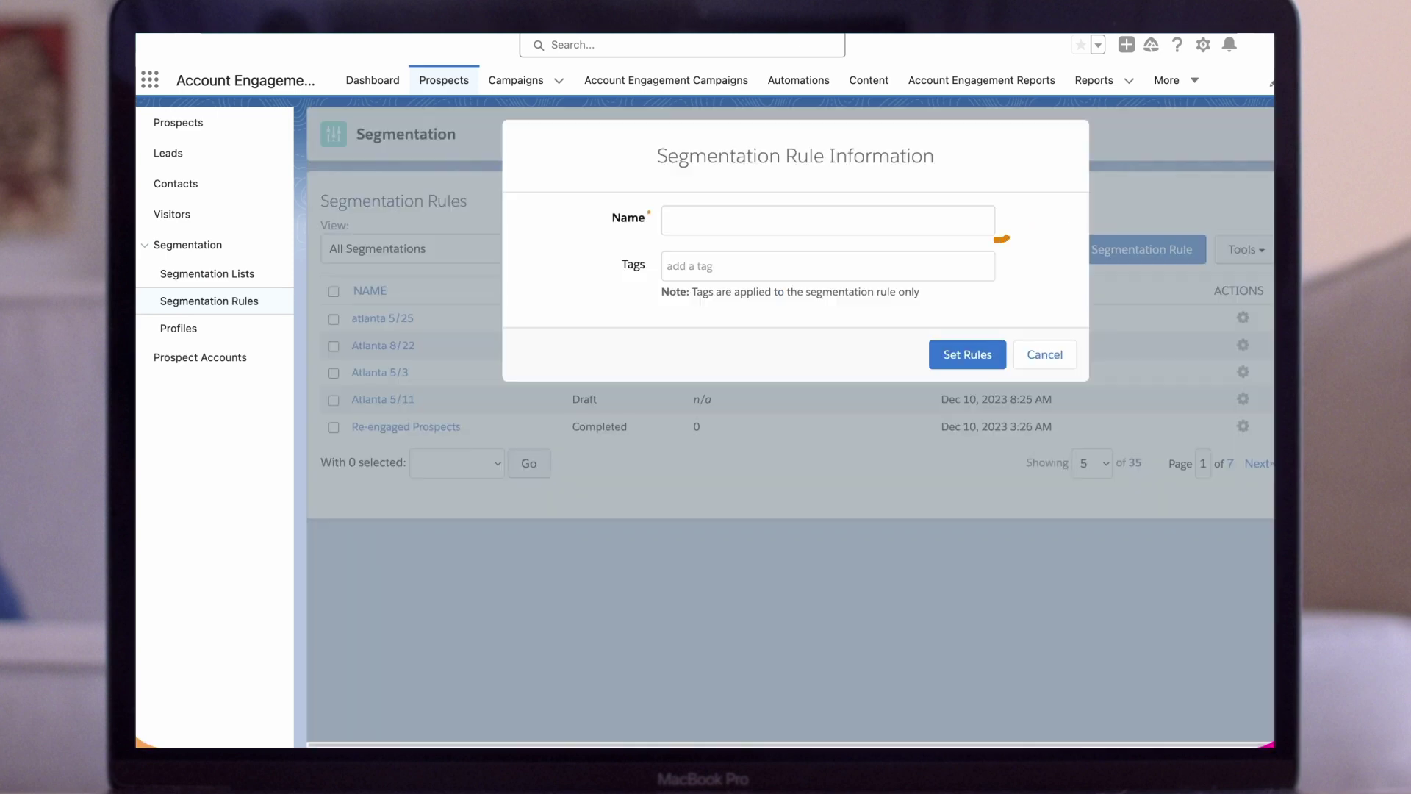
Name the new segmentation rule Midwest and proceed to setting its rules.
left_click(668, 219)
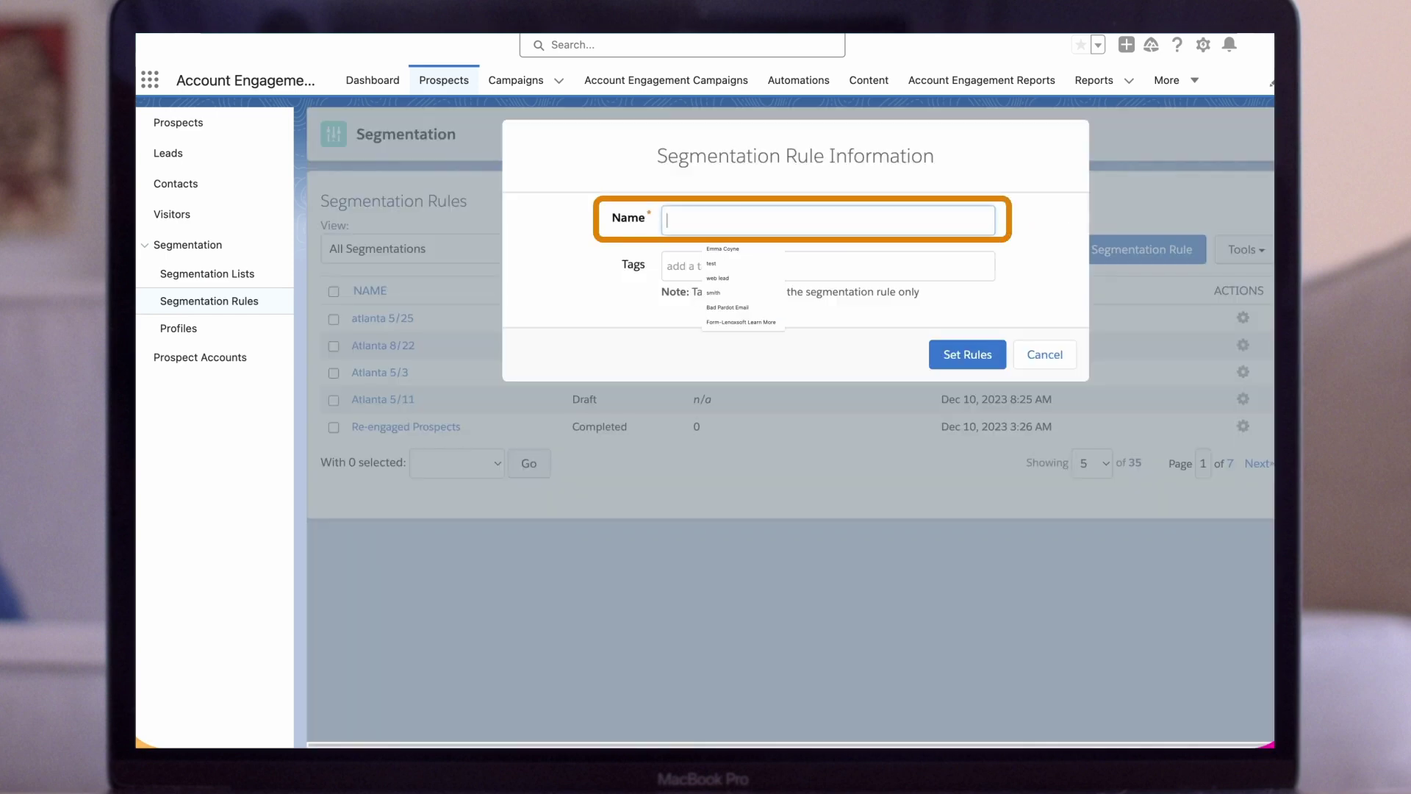
type("Mid")
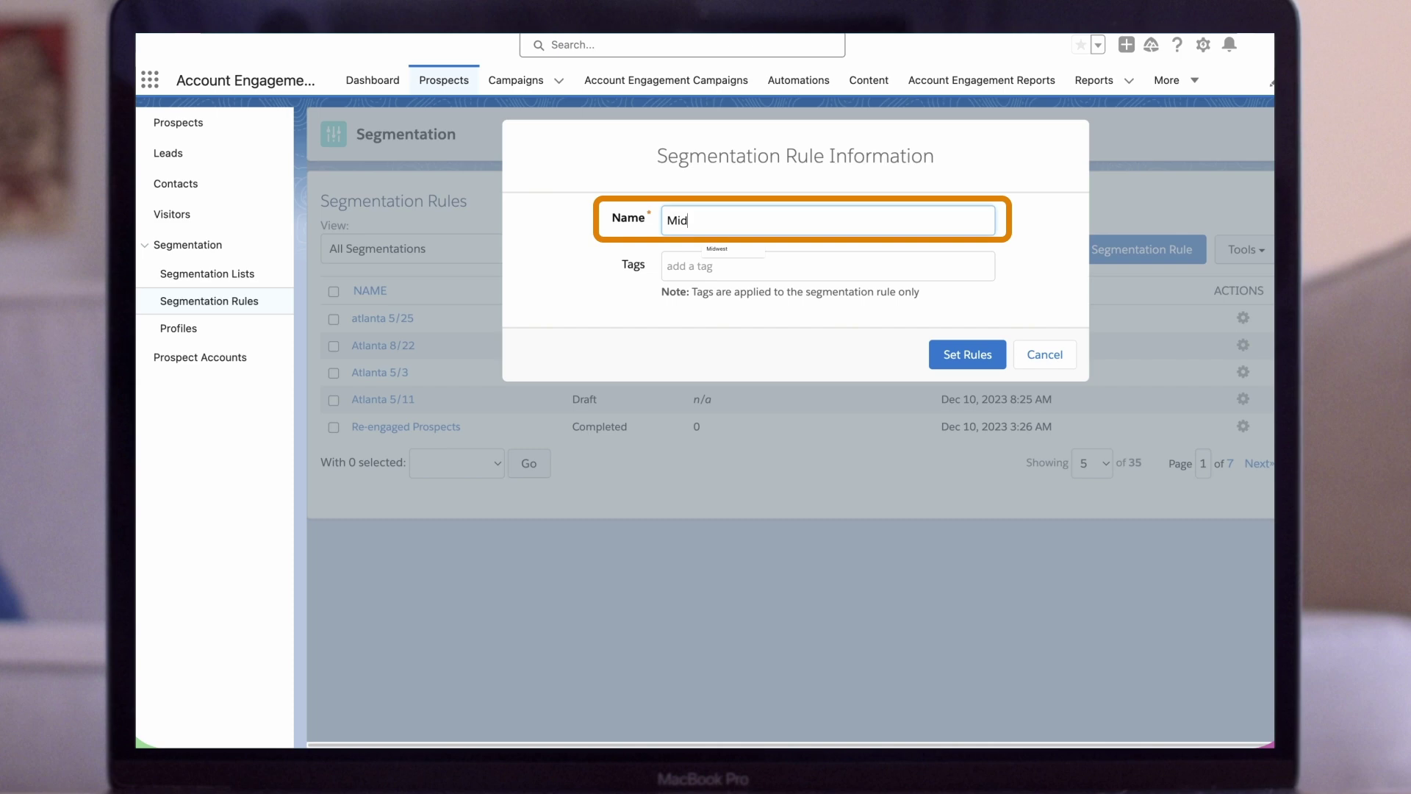
type("west")
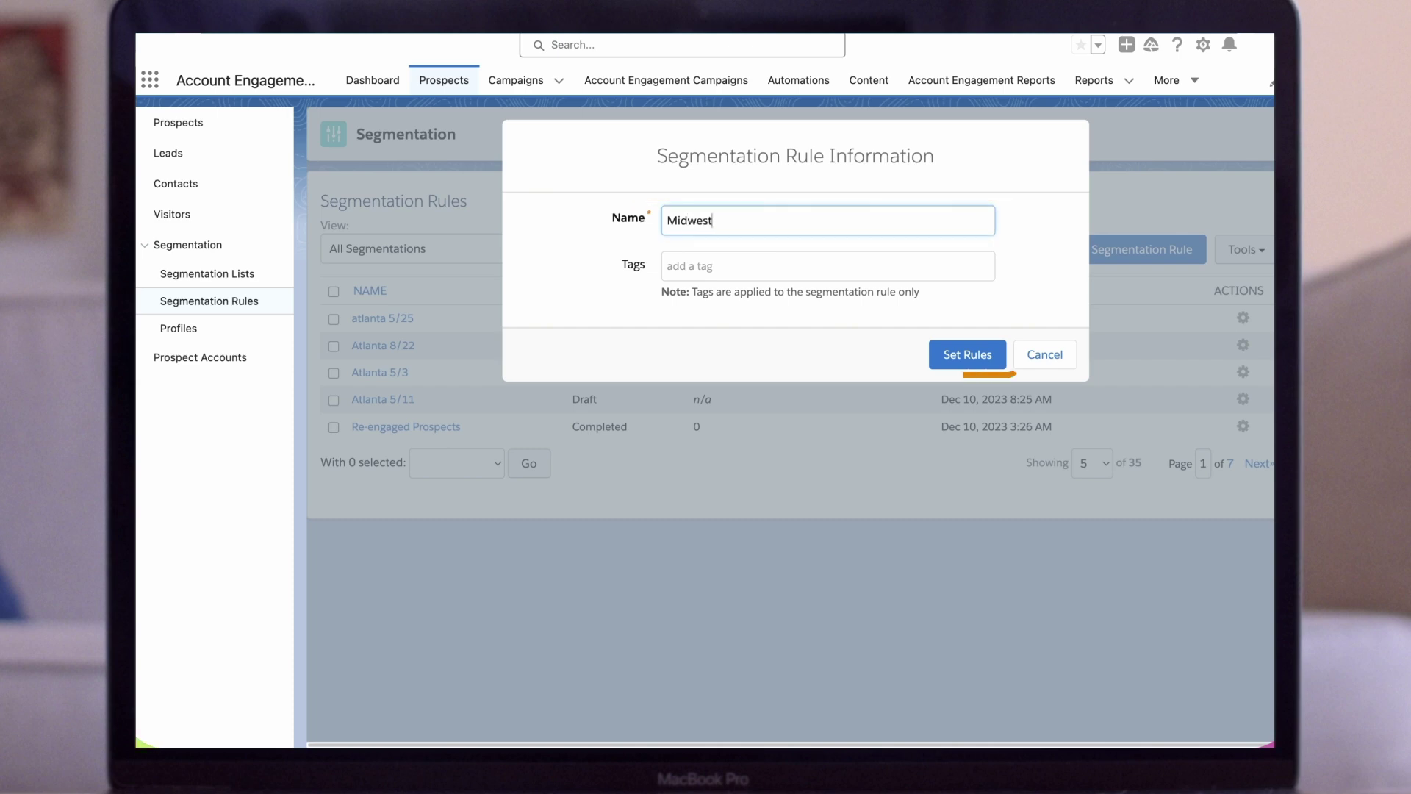
left_click(966, 354)
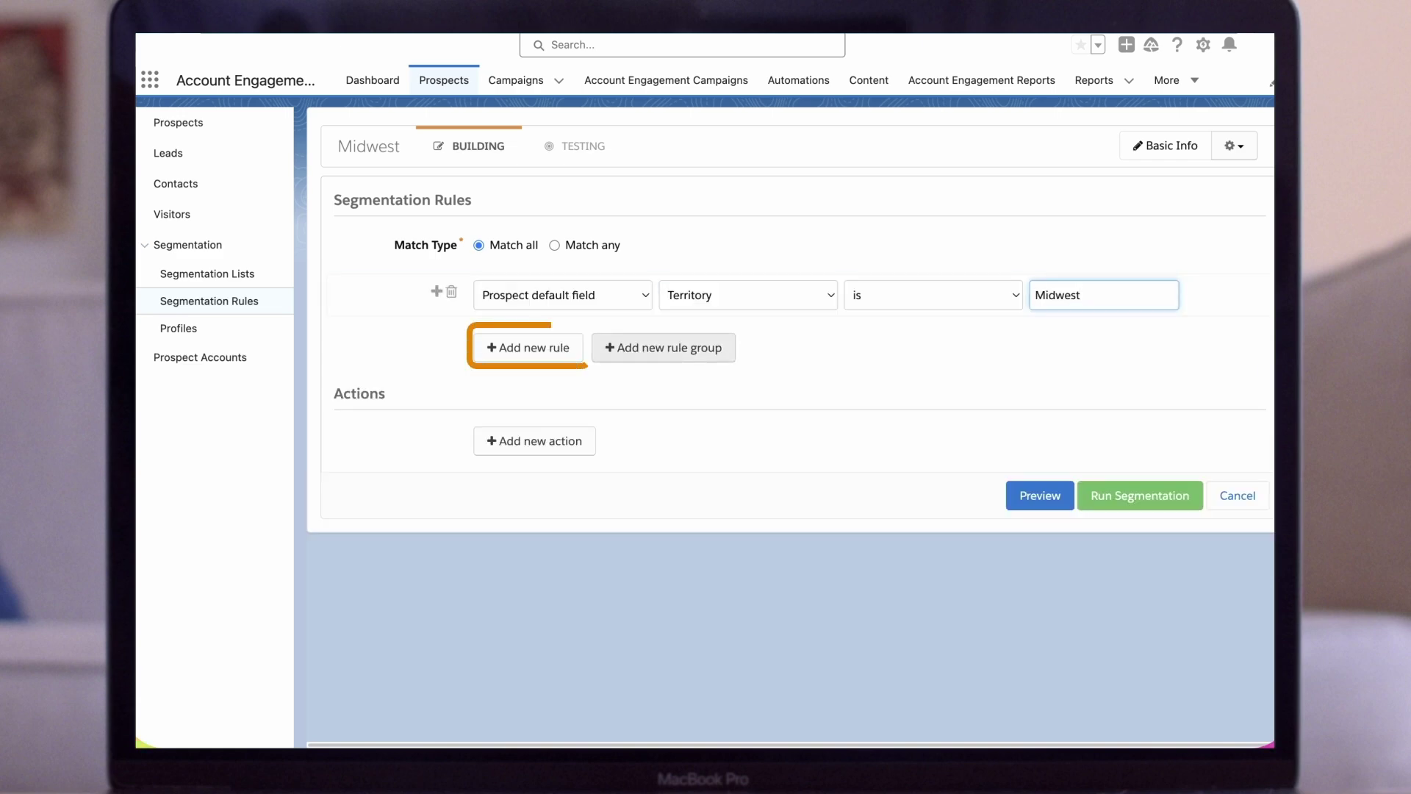
Add a segmentation rule condition requiring that the prospect is a member of the Trade Show Scans list.
left_click(562, 385)
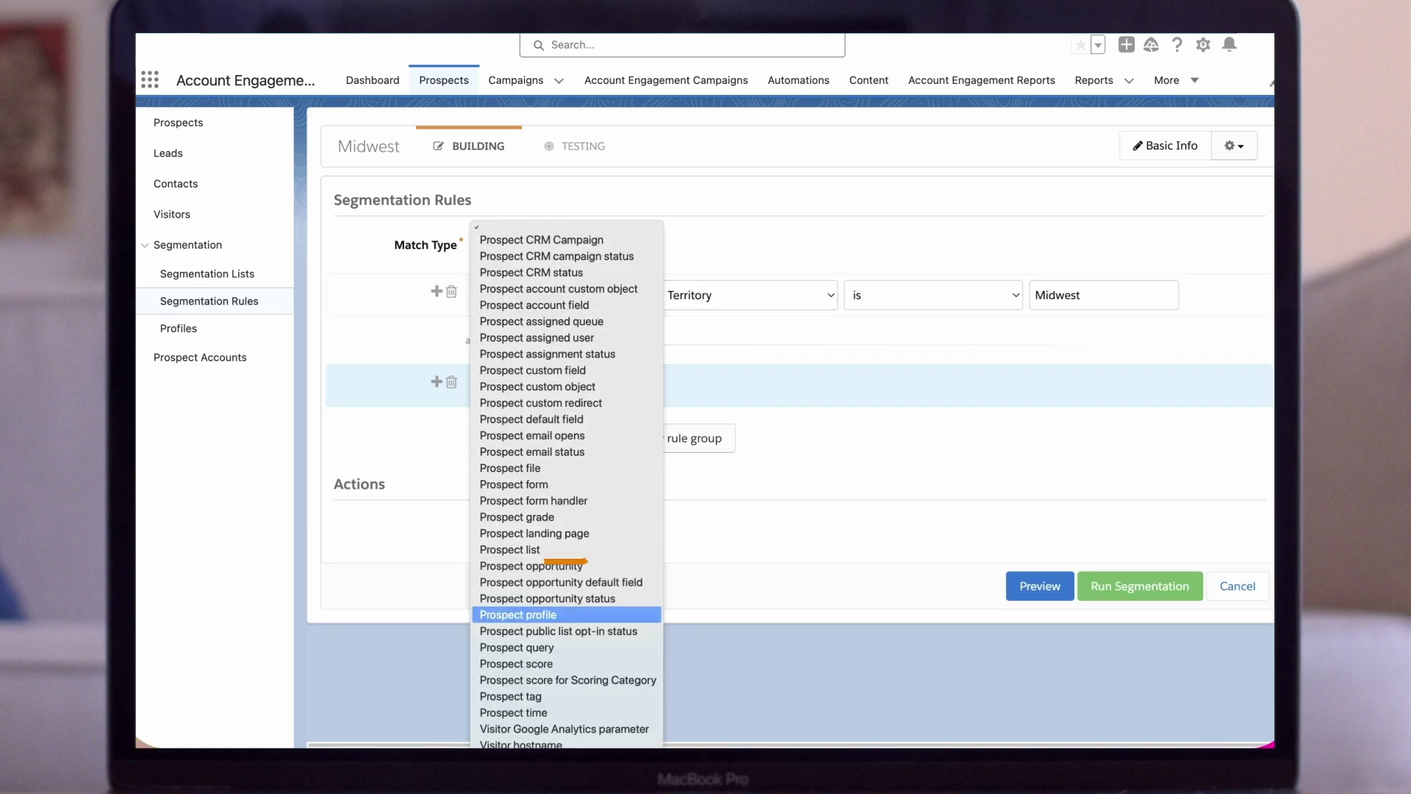
left_click(509, 549)
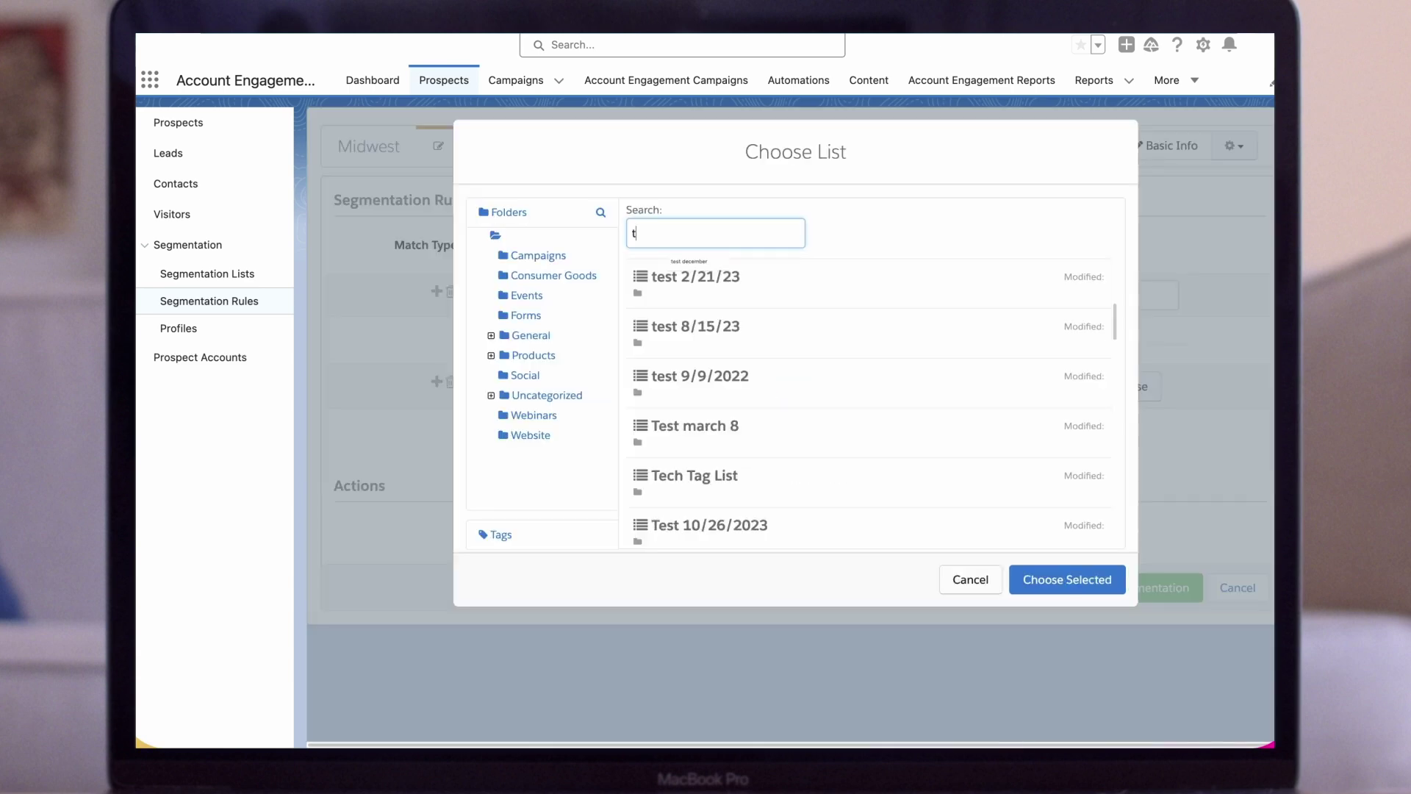
type("rade")
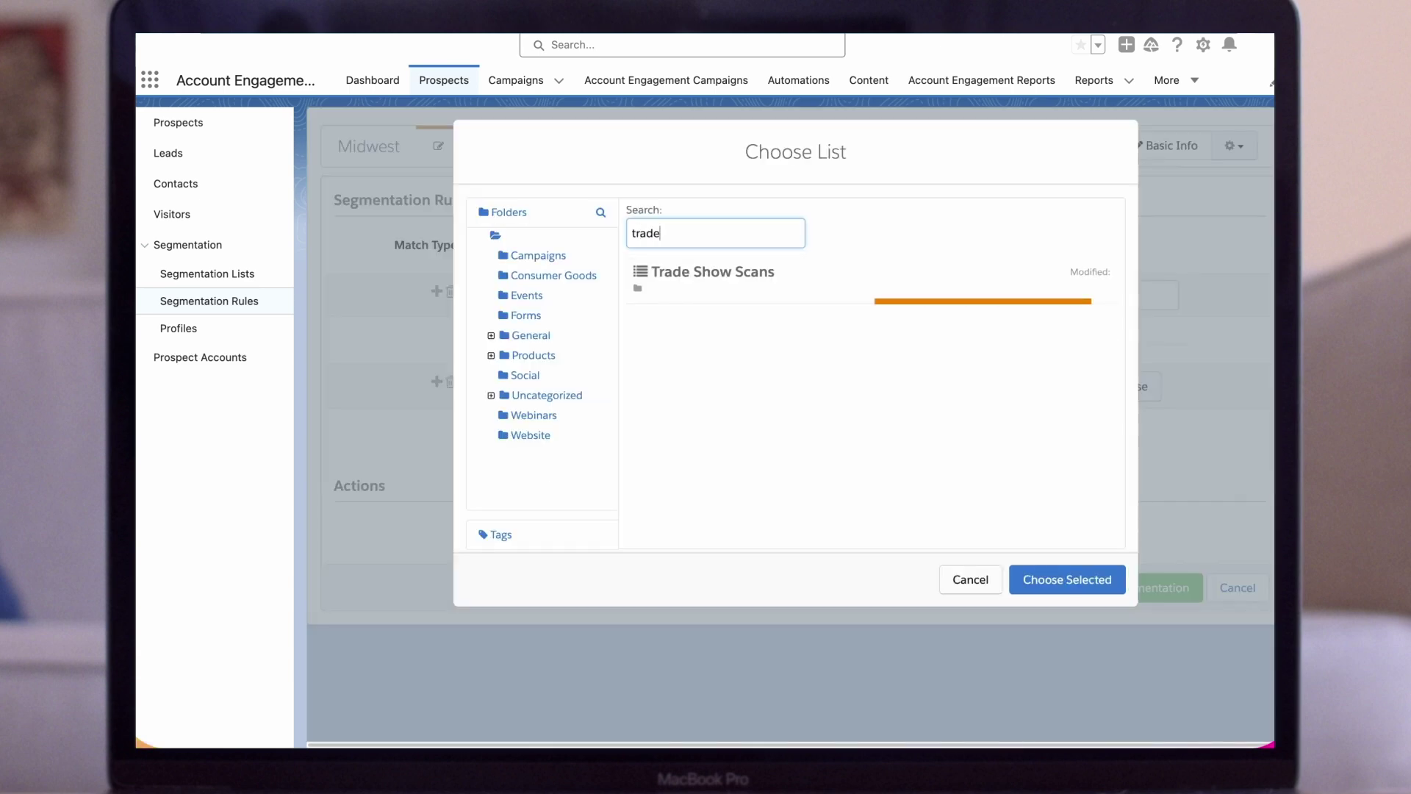
left_click(712, 279)
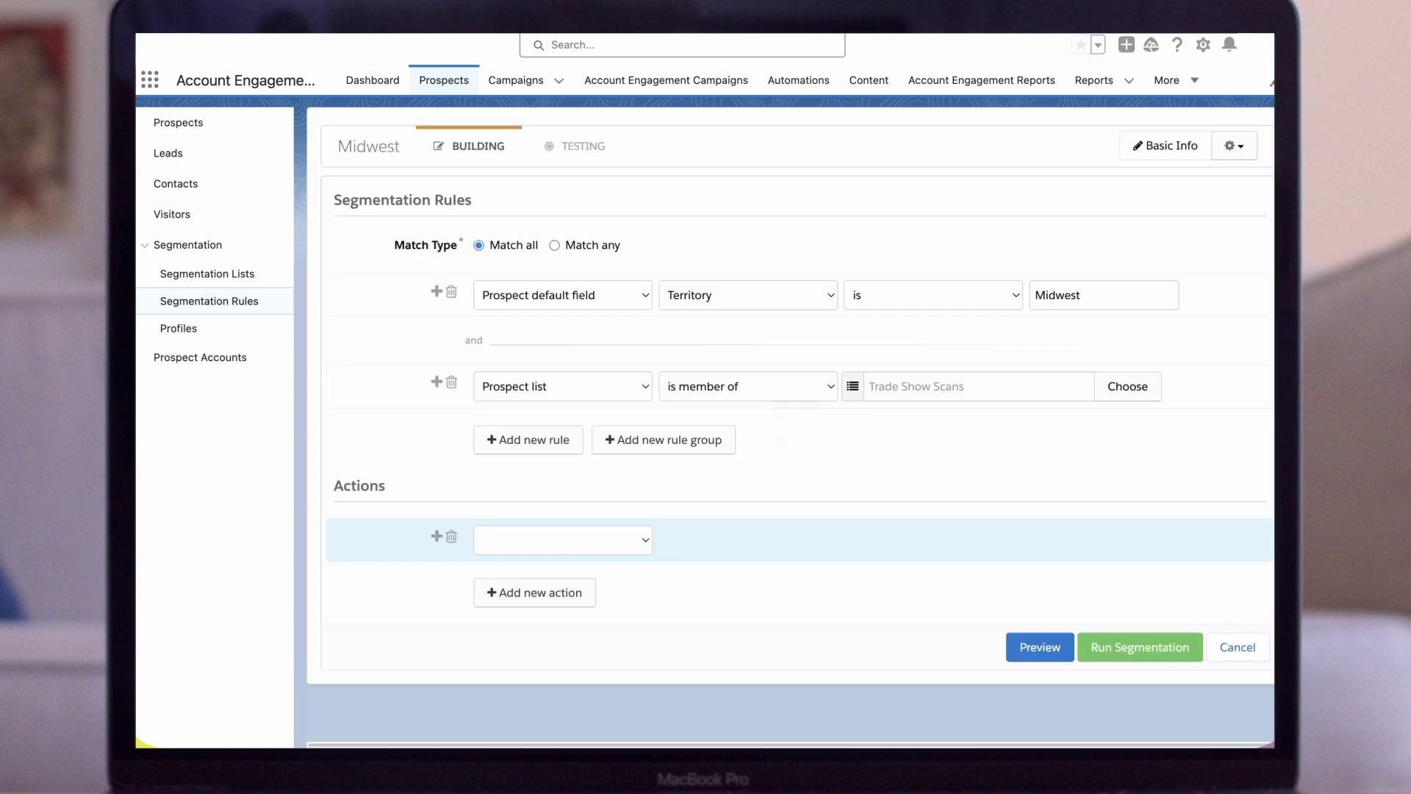
Set the segmentation rule's action to Add list and enter "Midwest E" as the new list's name.
left_click(563, 539)
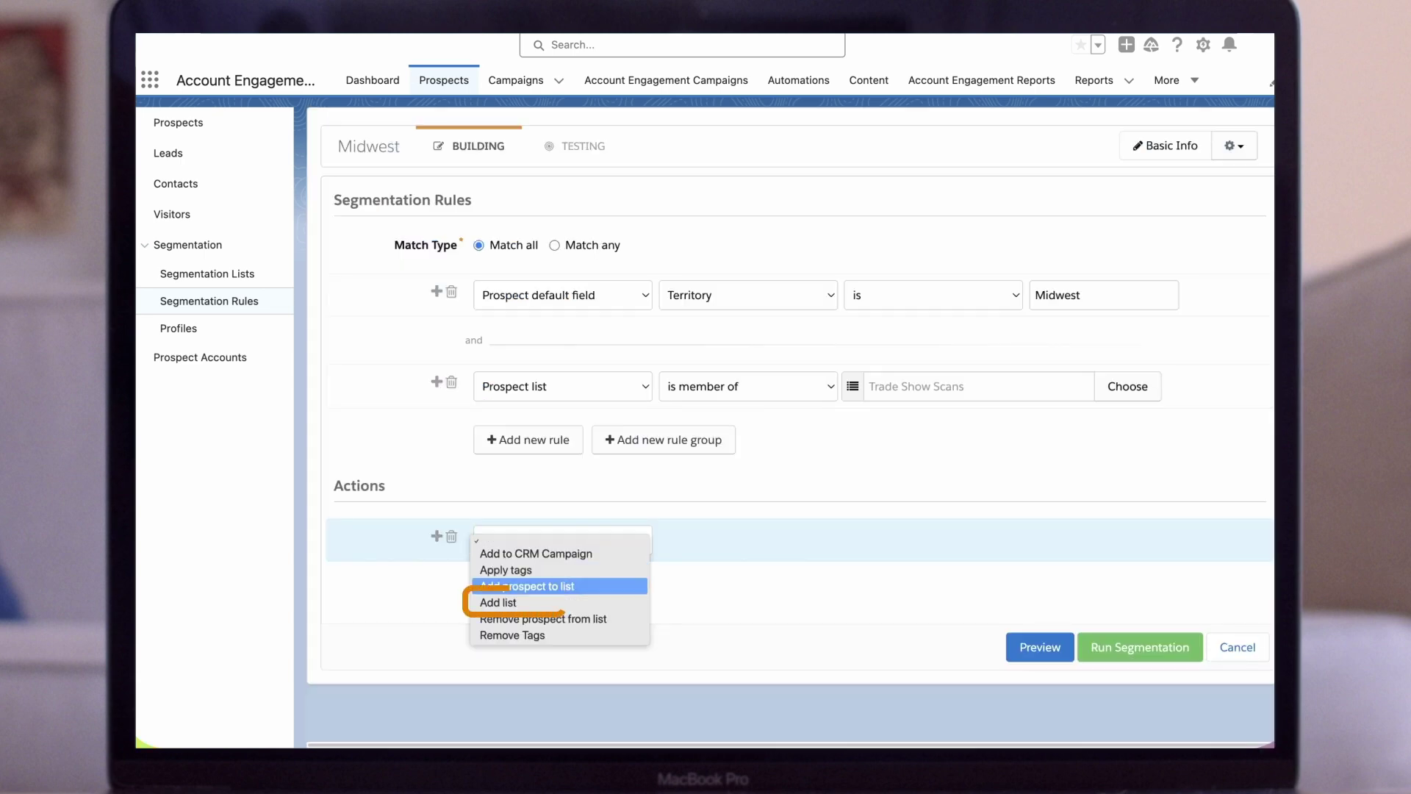
left_click(498, 602)
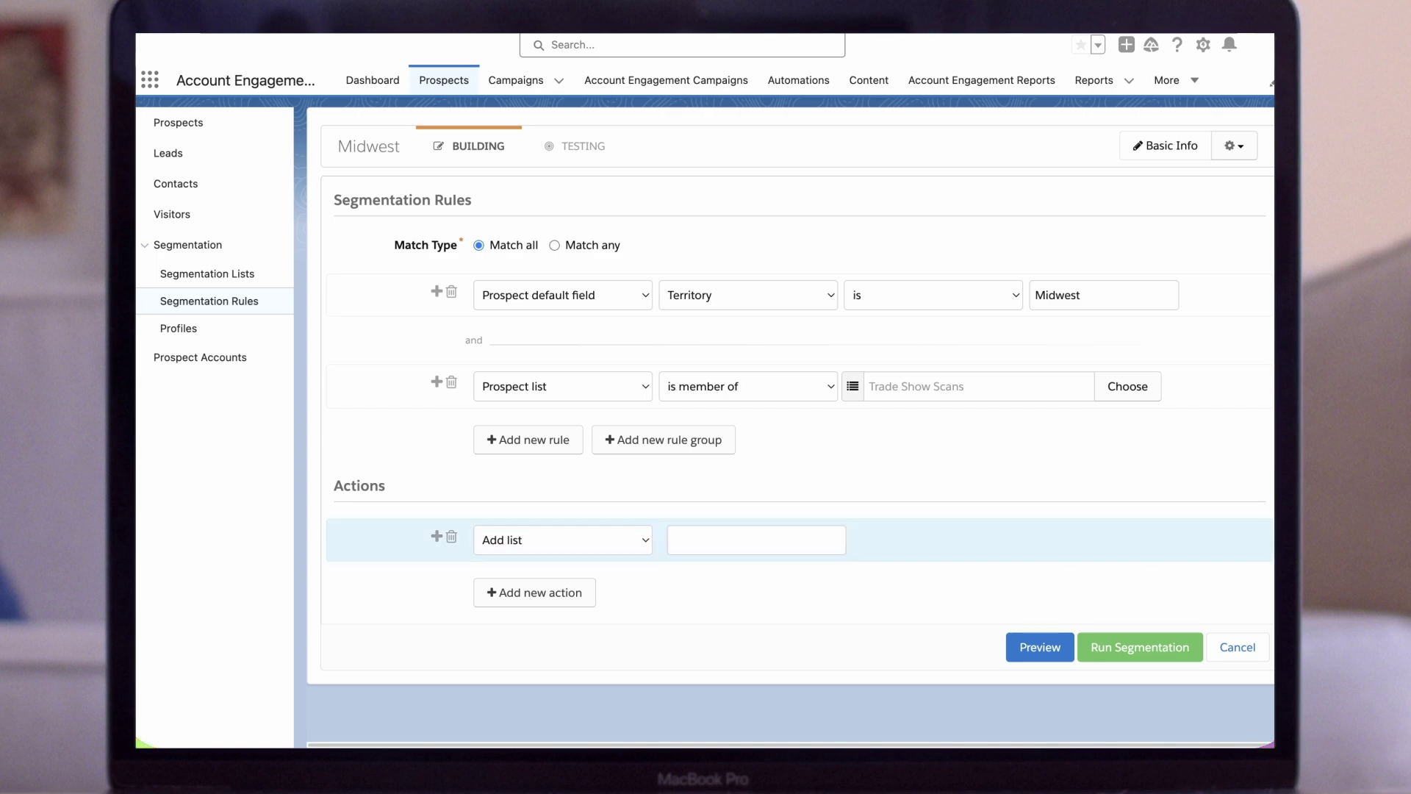
left_click(671, 549)
type("Midwest E")
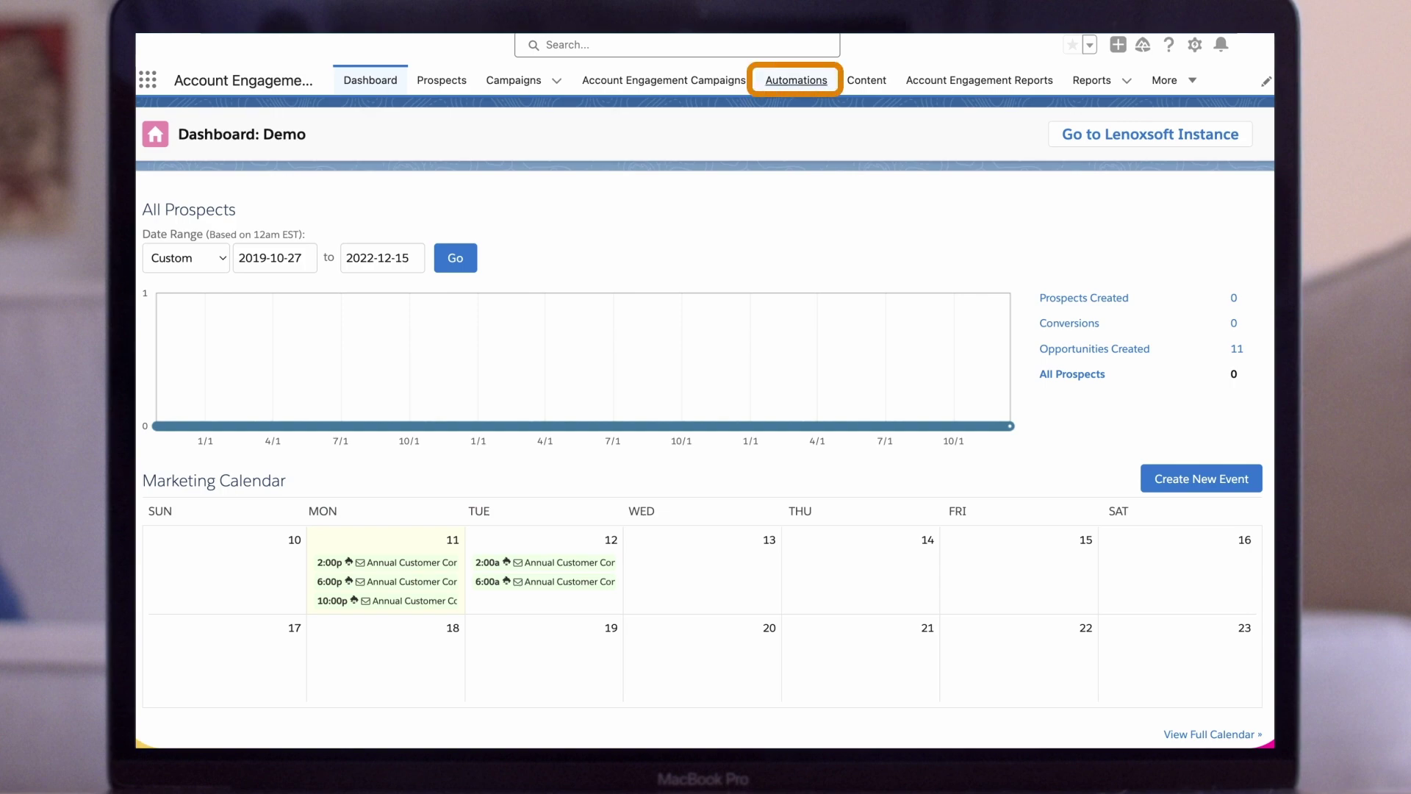
Start a new automation rule named Executive and store it in the Default folder.
left_click(796, 80)
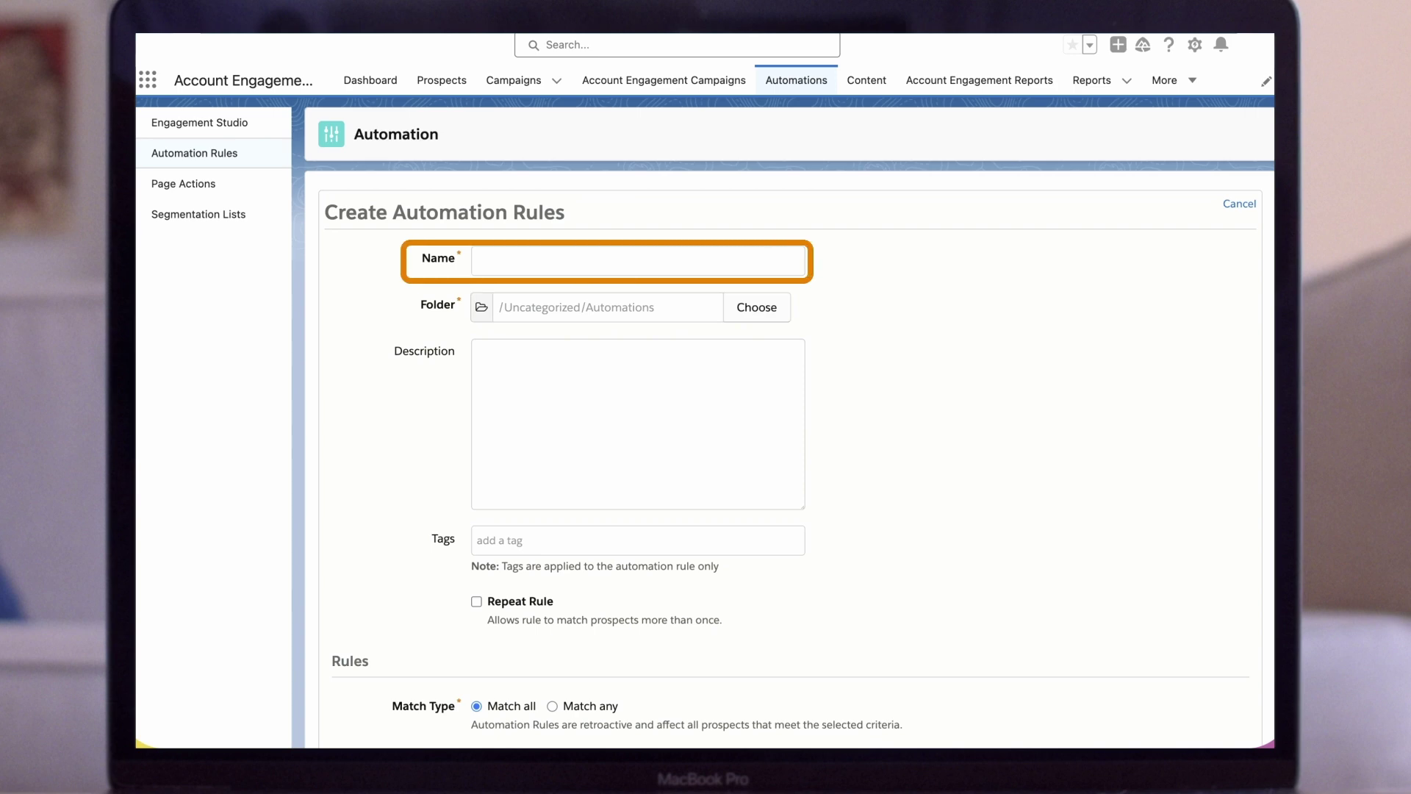
type("Executive")
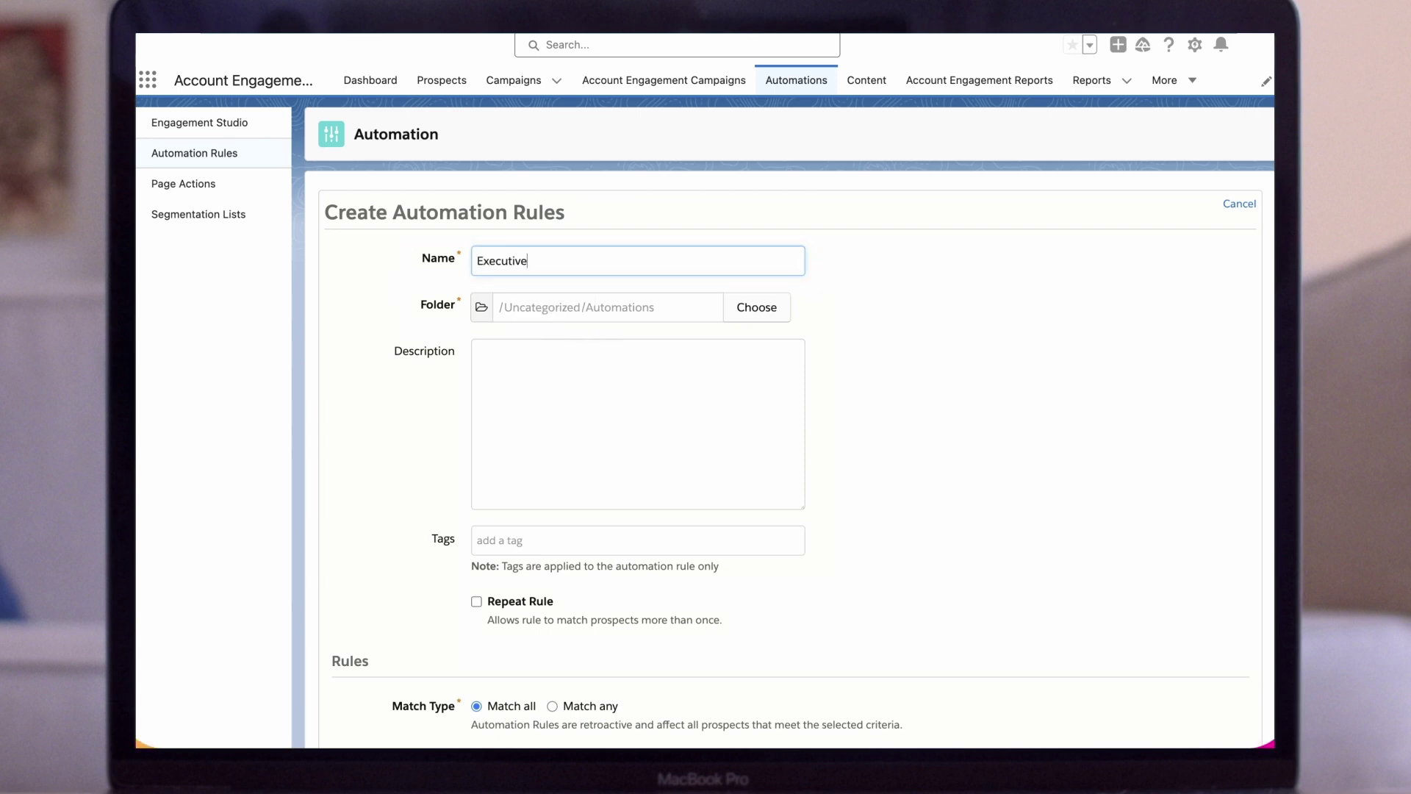
left_click(756, 307)
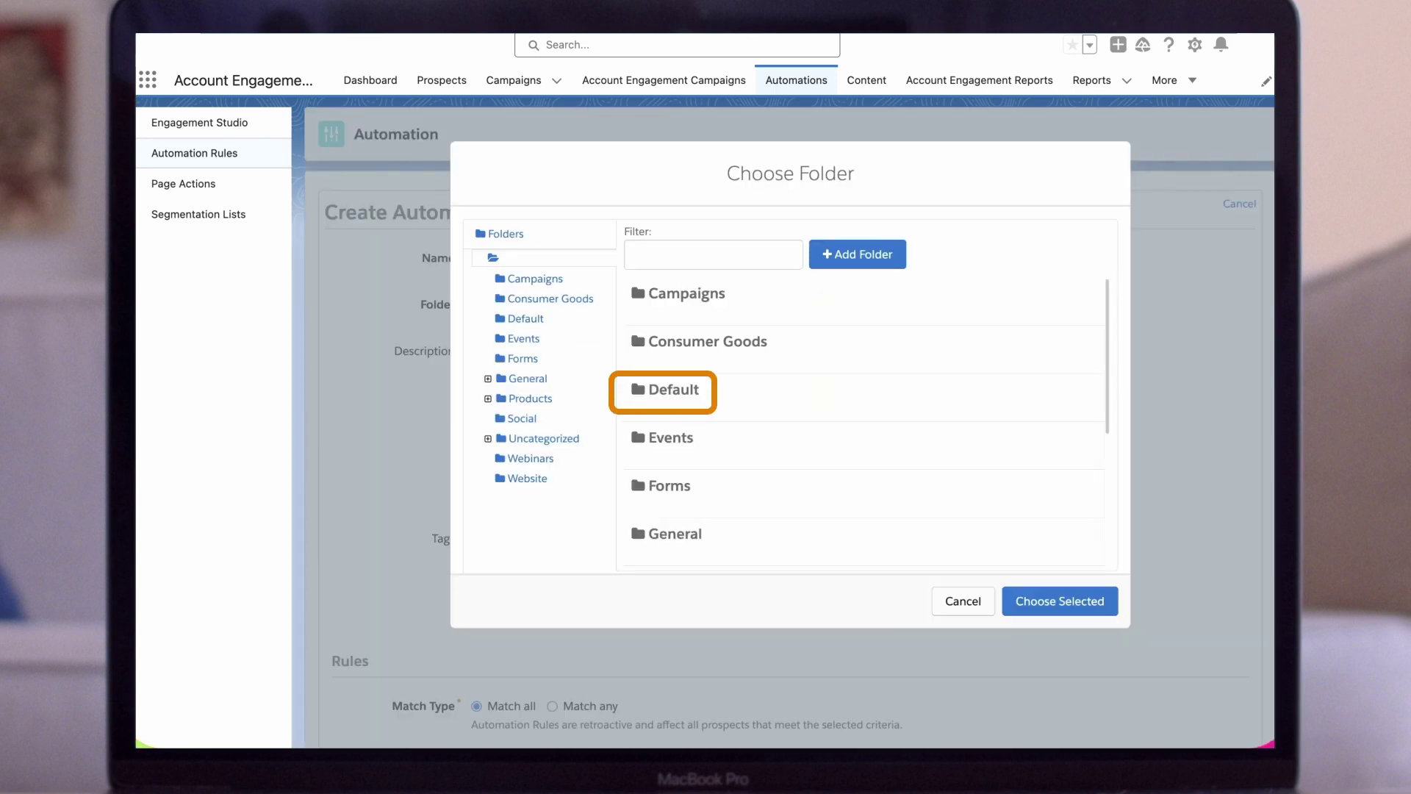
left_click(673, 389)
left_click(1059, 600)
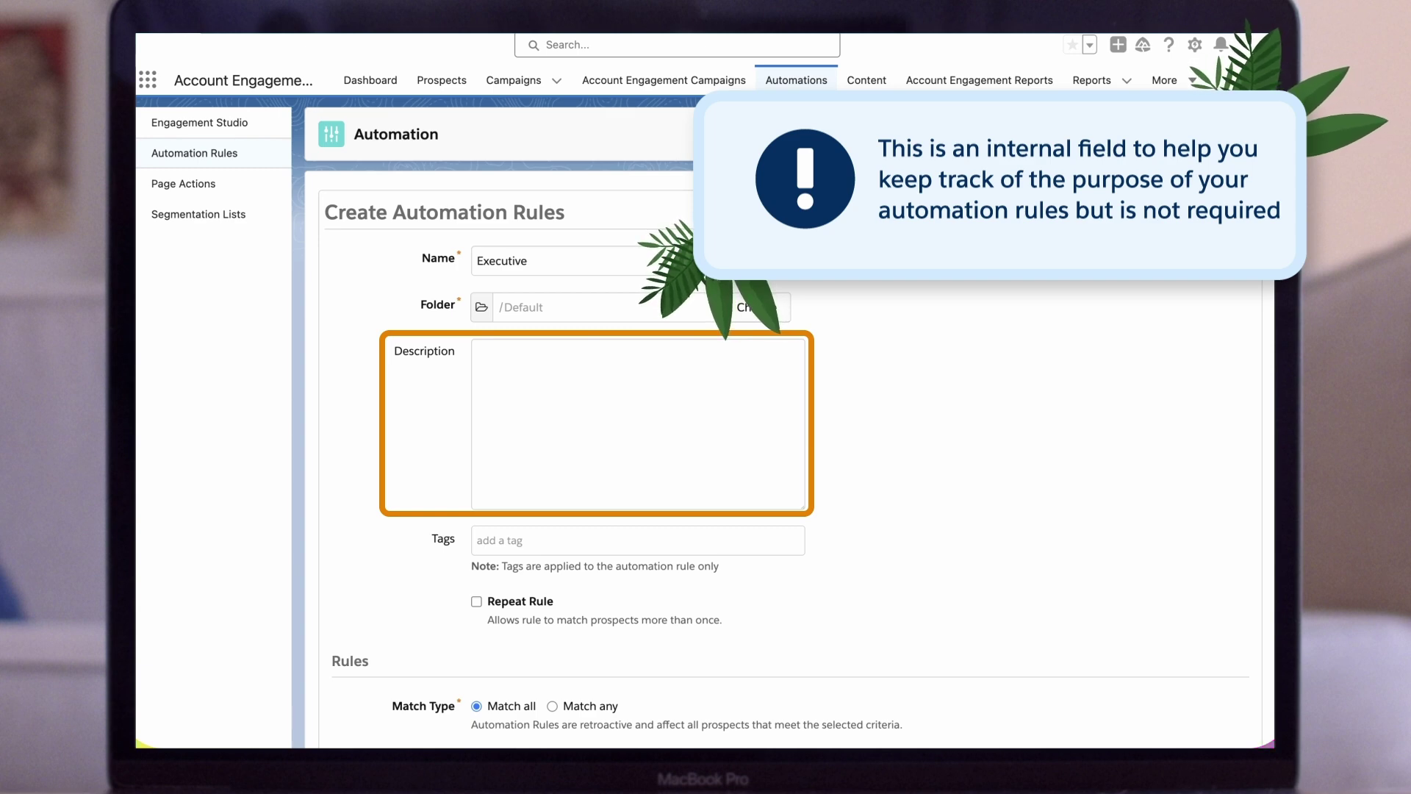
scroll(704, 422, "down", 1)
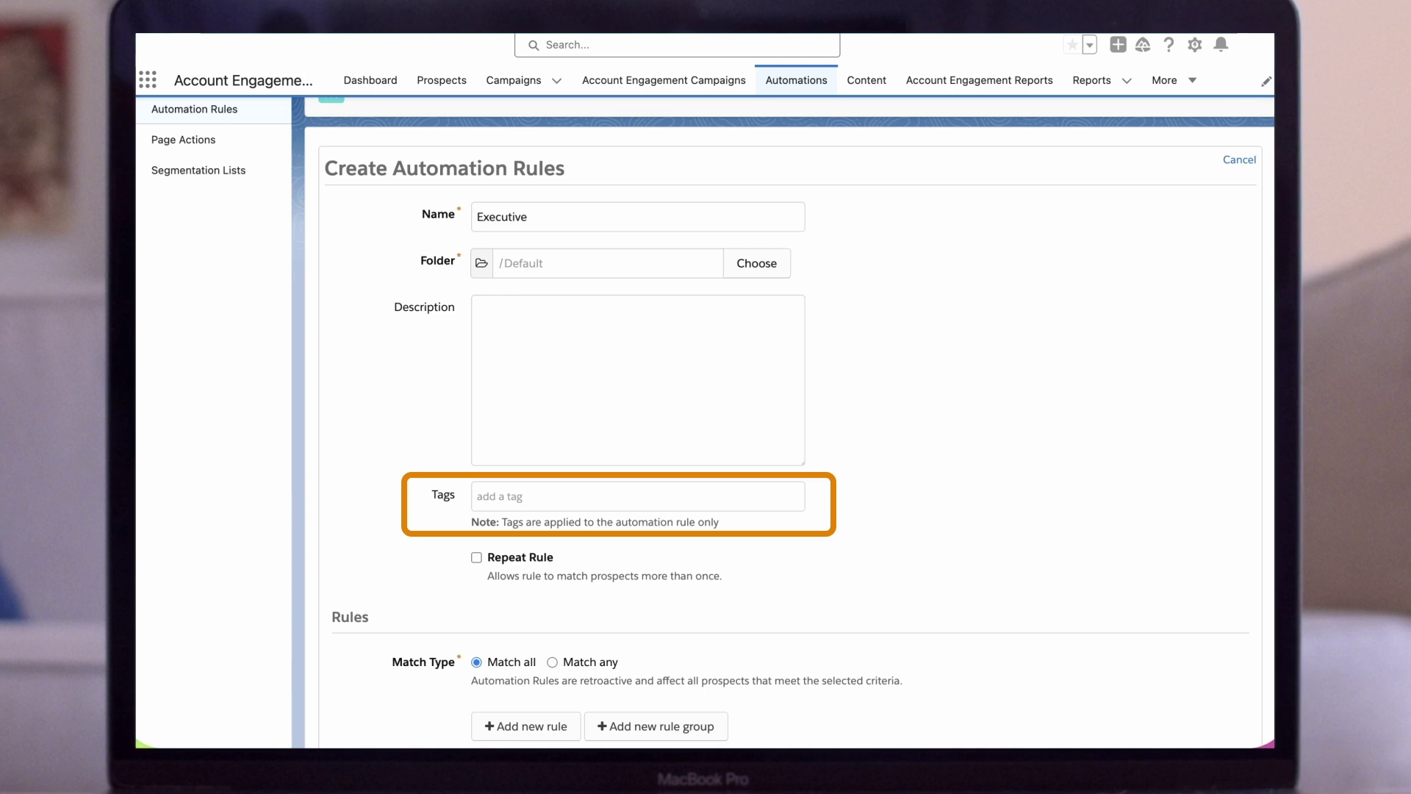
scroll(778, 426, "down", 1)
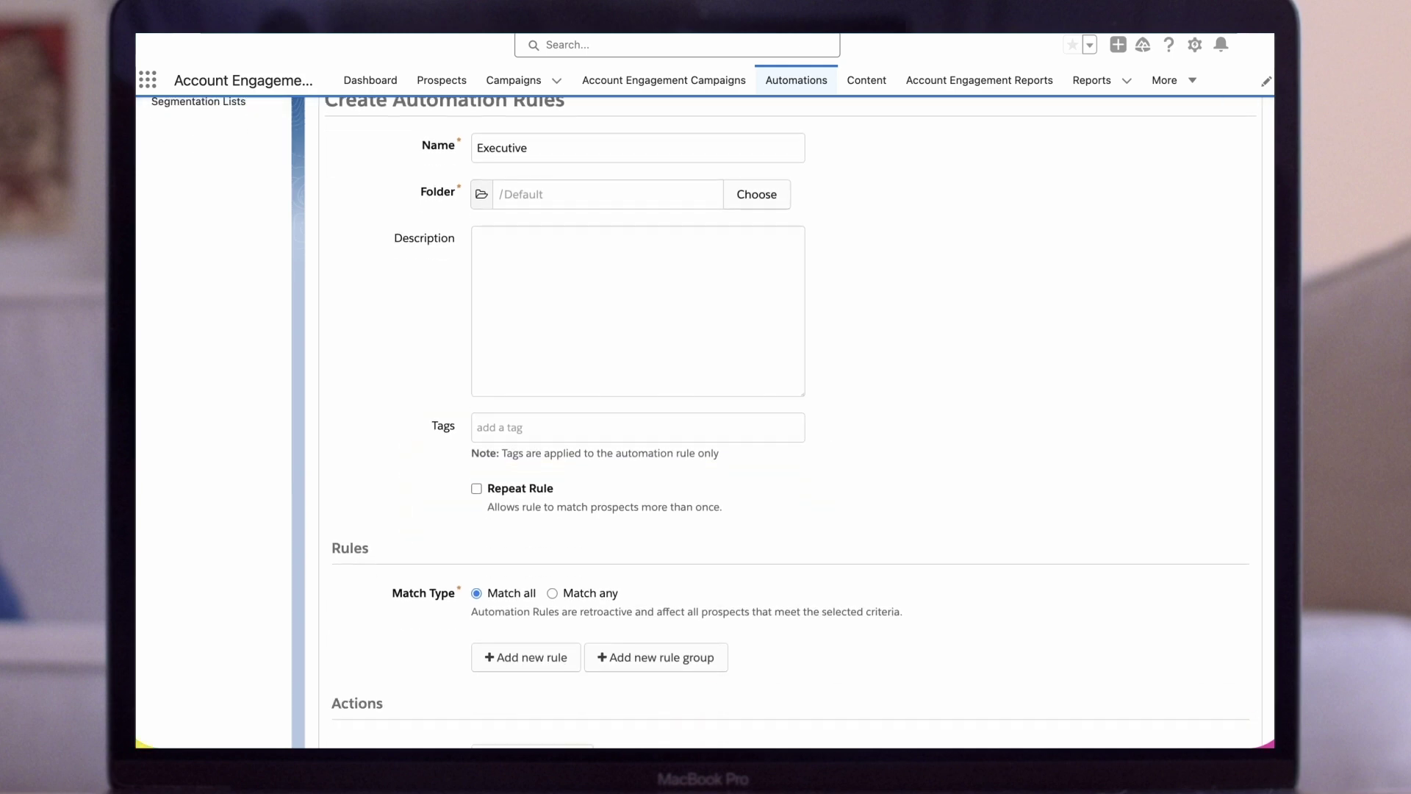
scroll(704, 422, "down", 1)
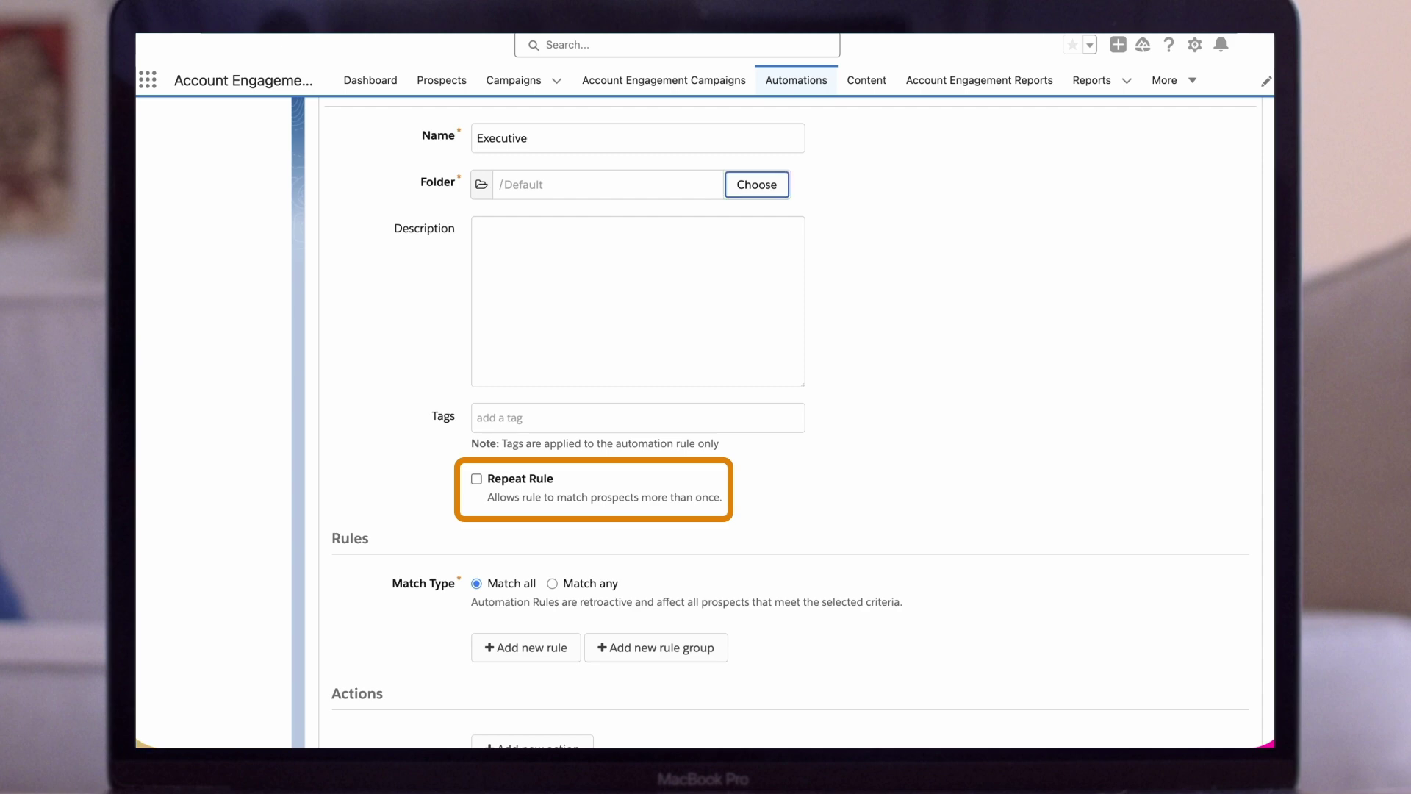
left_click(476, 478)
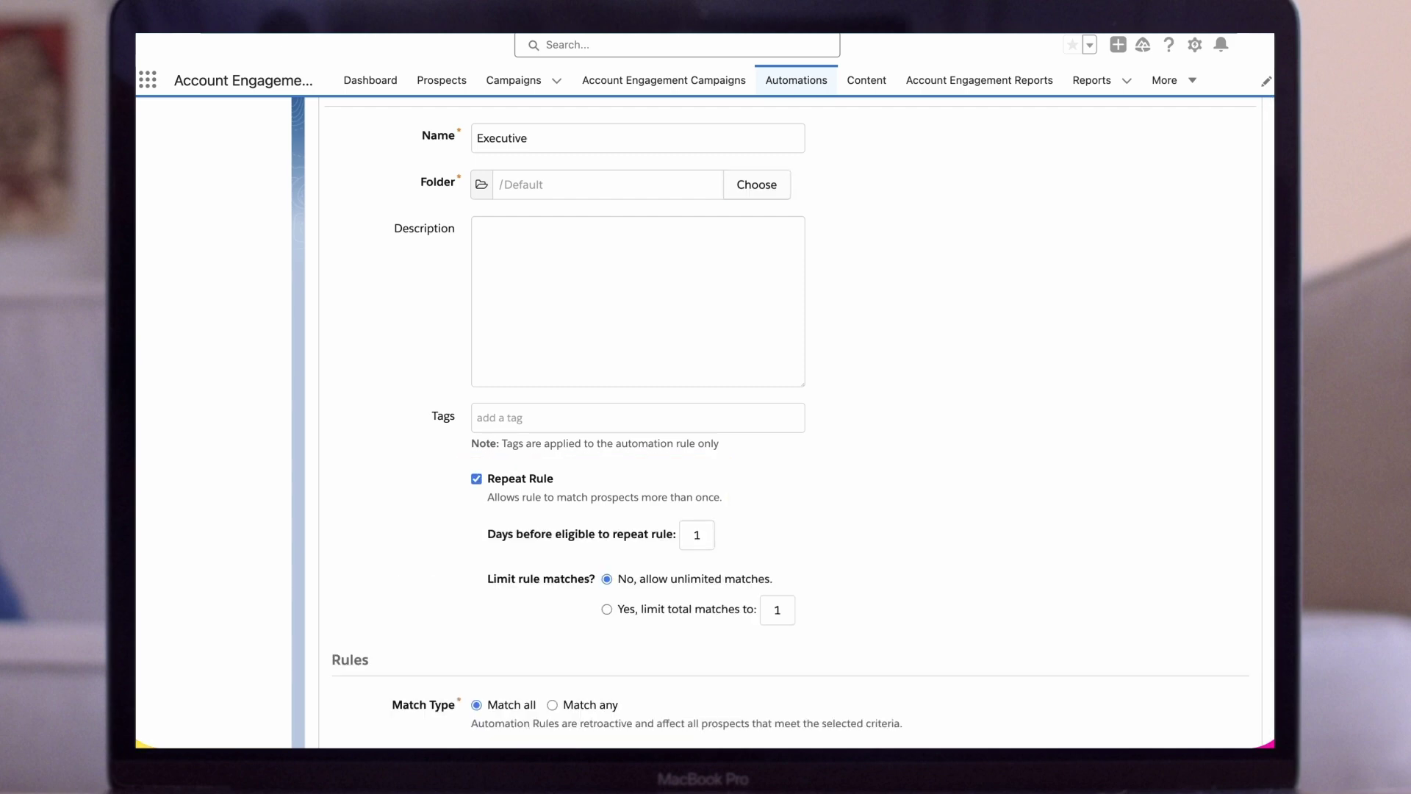
scroll(786, 423, "down", 1)
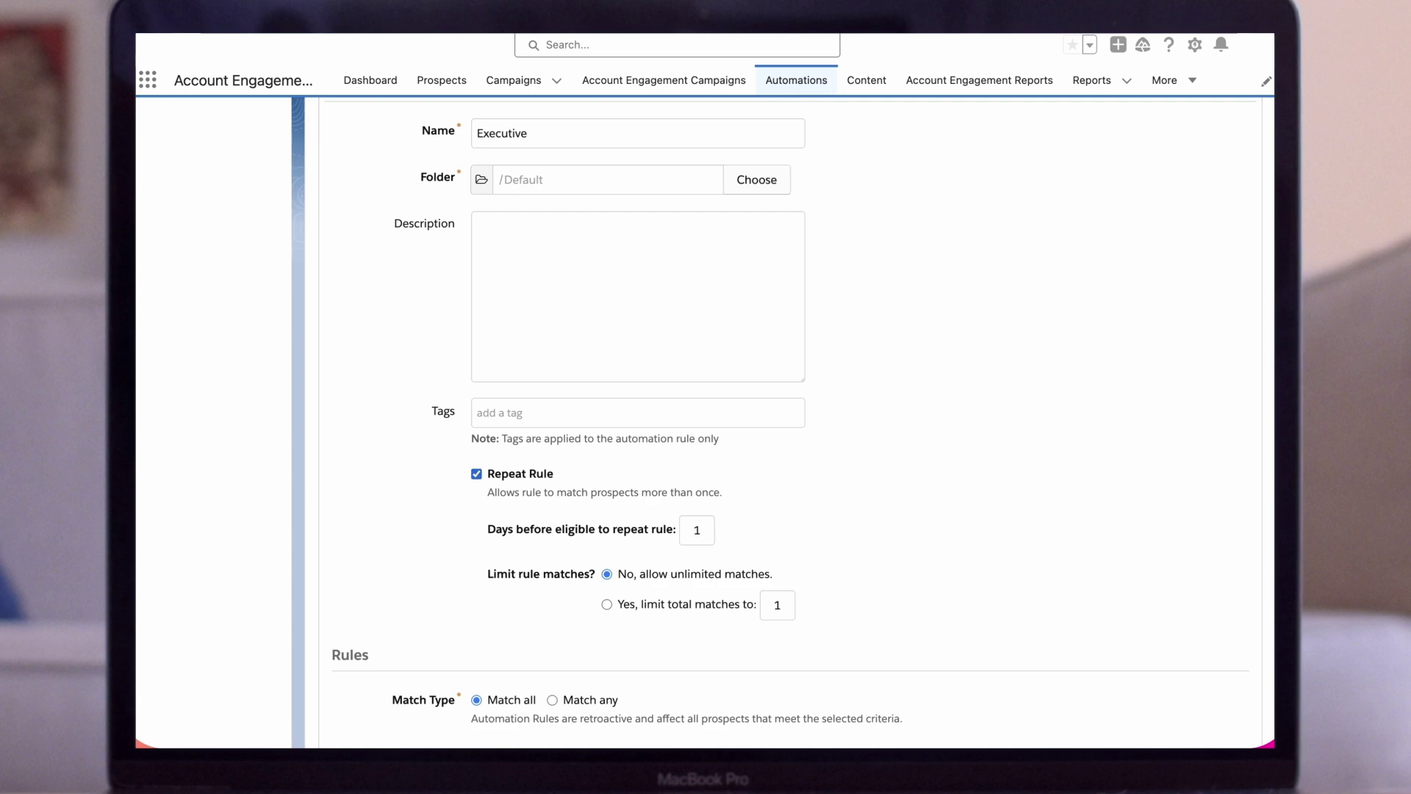
left_click(476, 473)
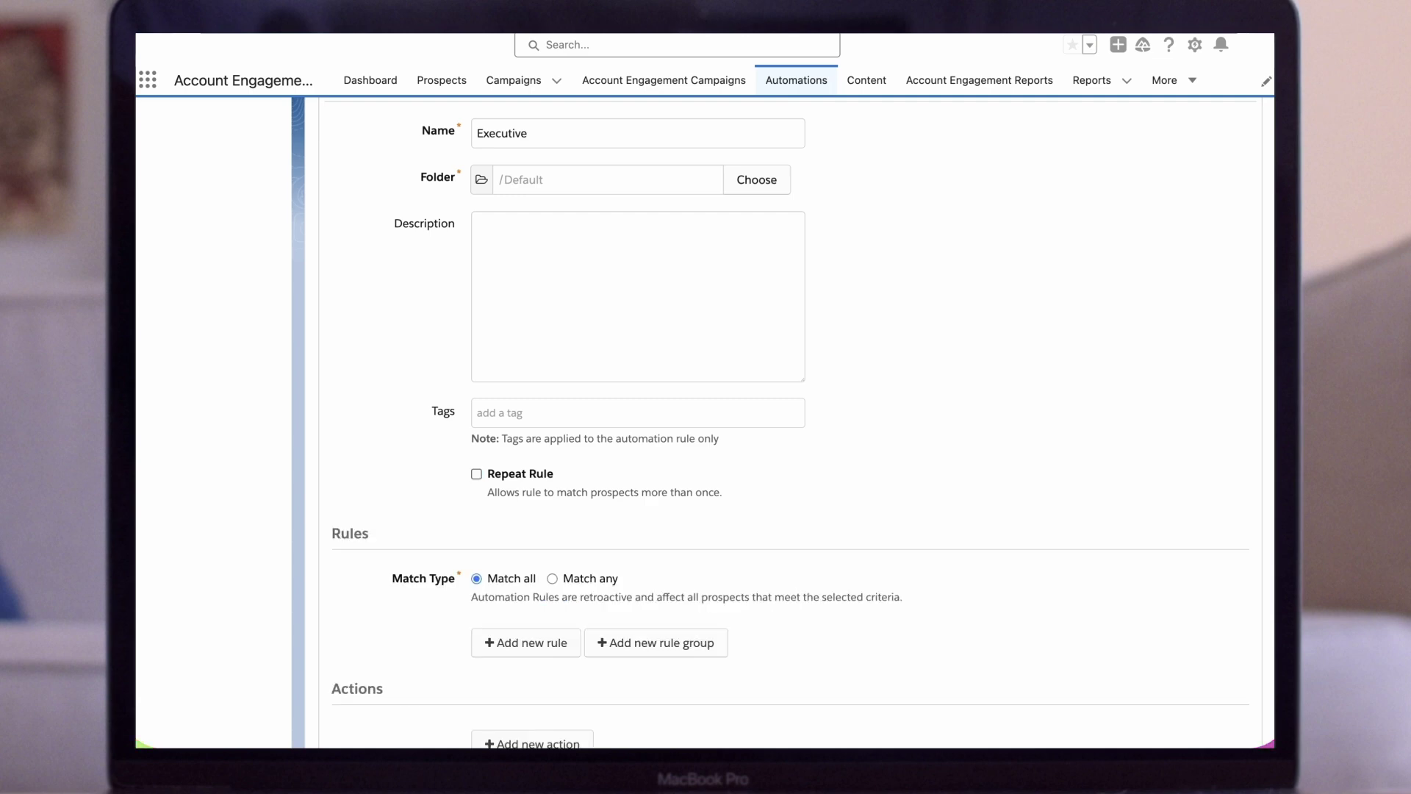
Add a condition to the Executive automation rule requiring that the prospect file WhitePaper.pdf was accessed.
scroll(790, 422, "down", 2)
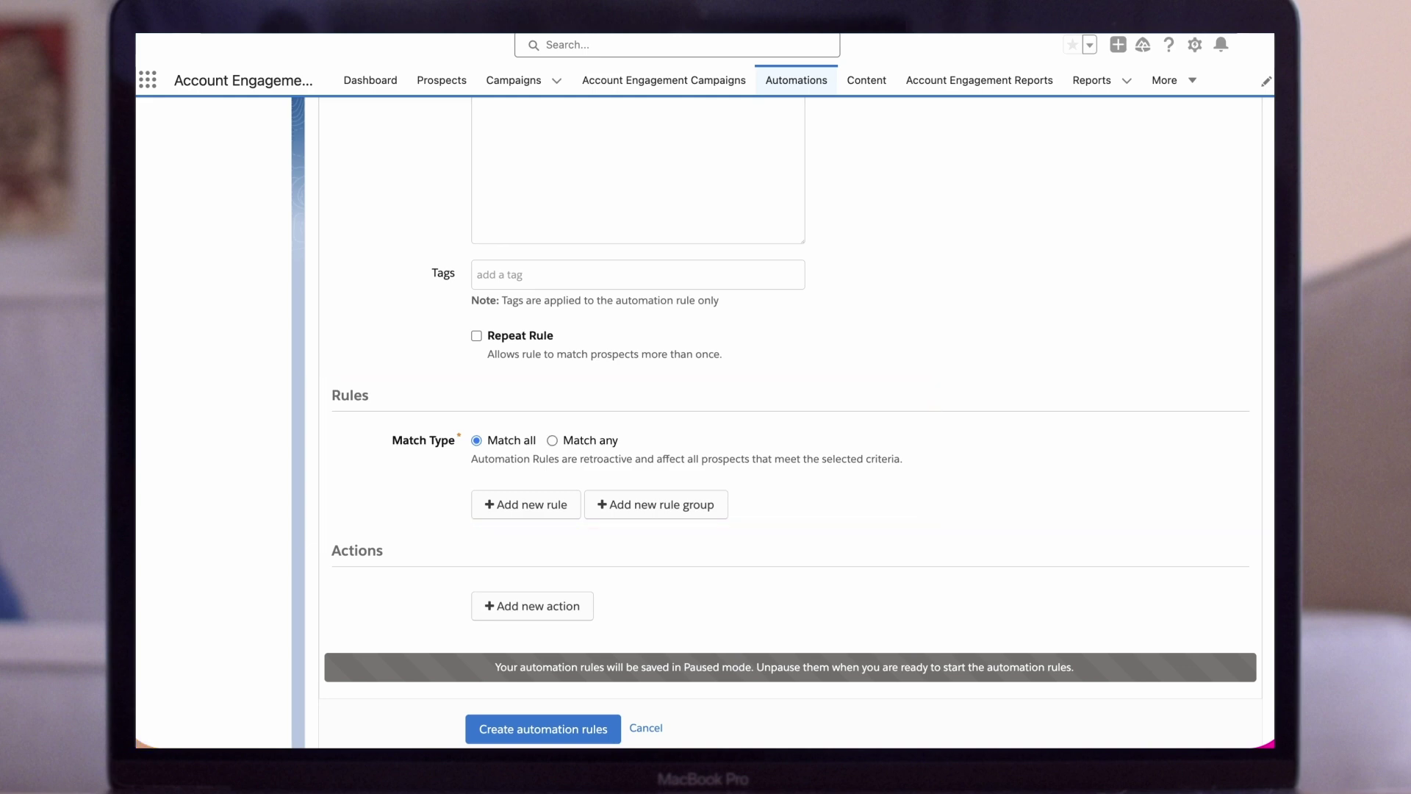
left_click(525, 504)
left_click(564, 500)
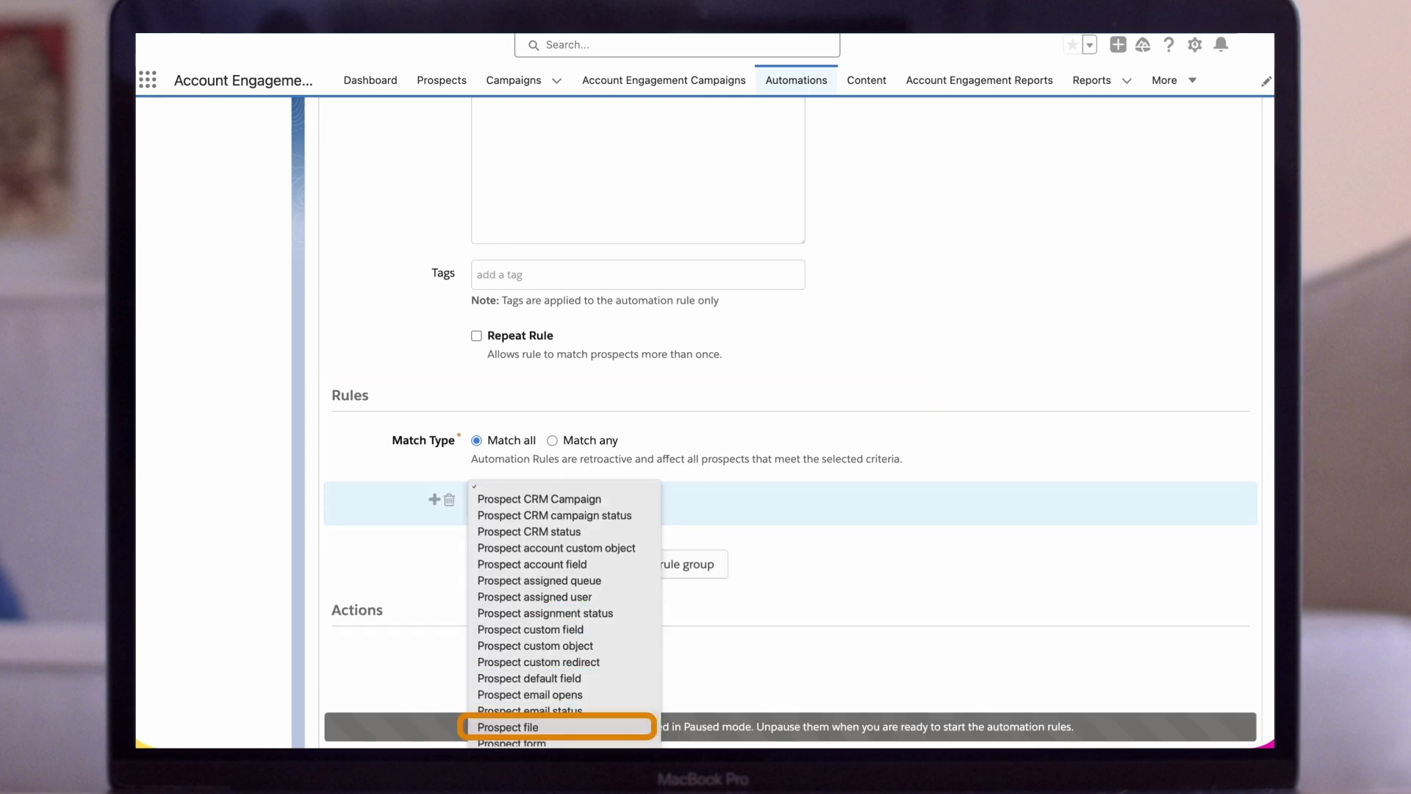
key("Return")
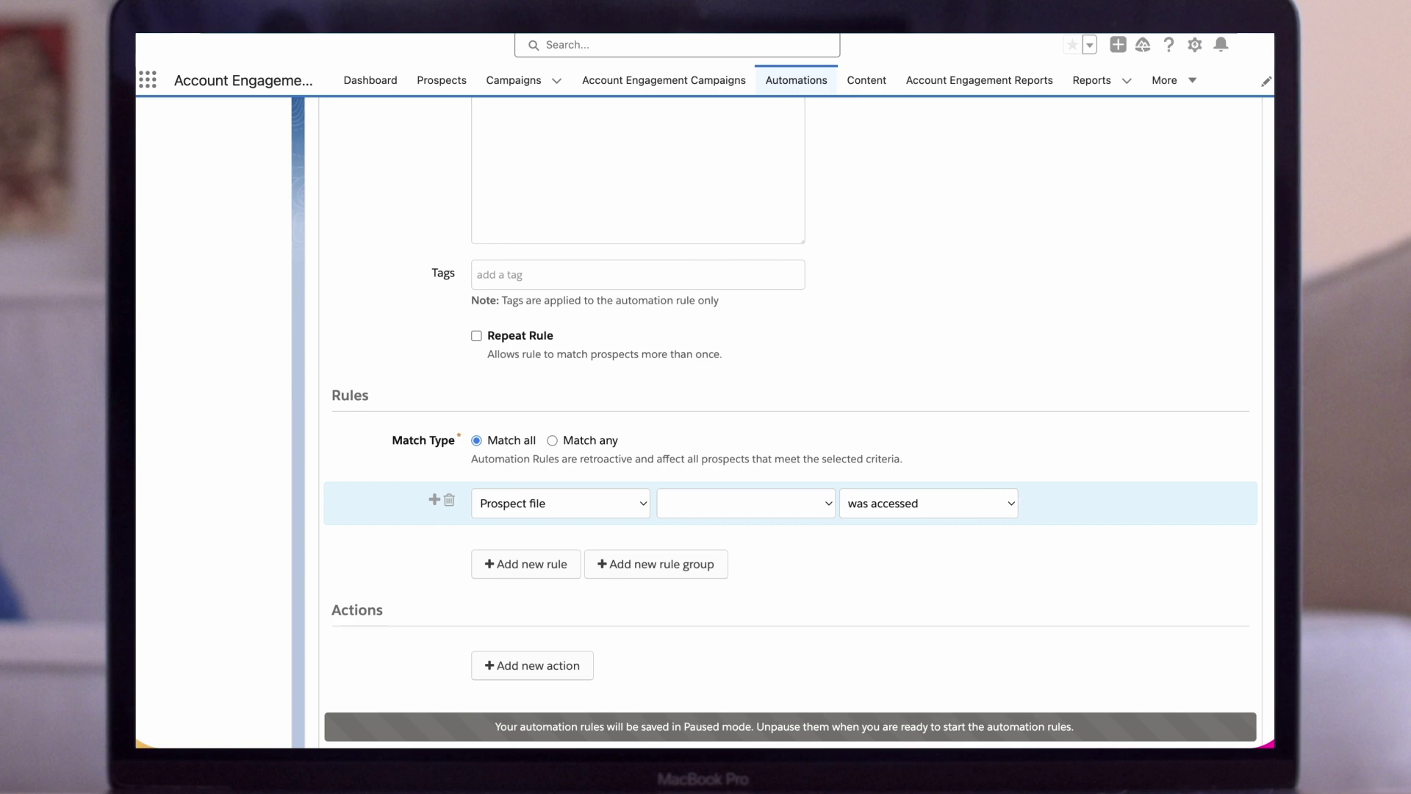
left_click(745, 503)
scroll(745, 609, "down", 2)
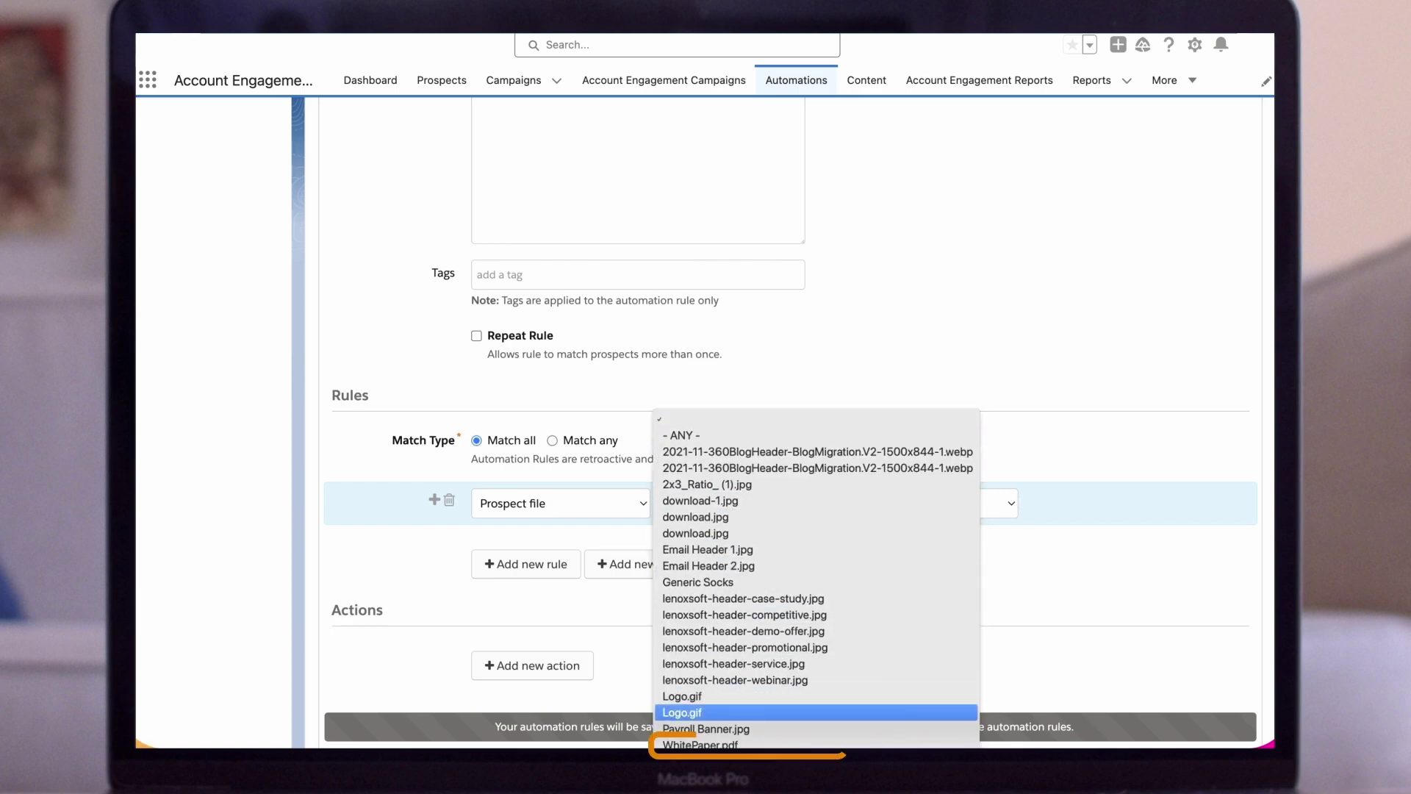
key("Down")
key("Down")
key("Return")
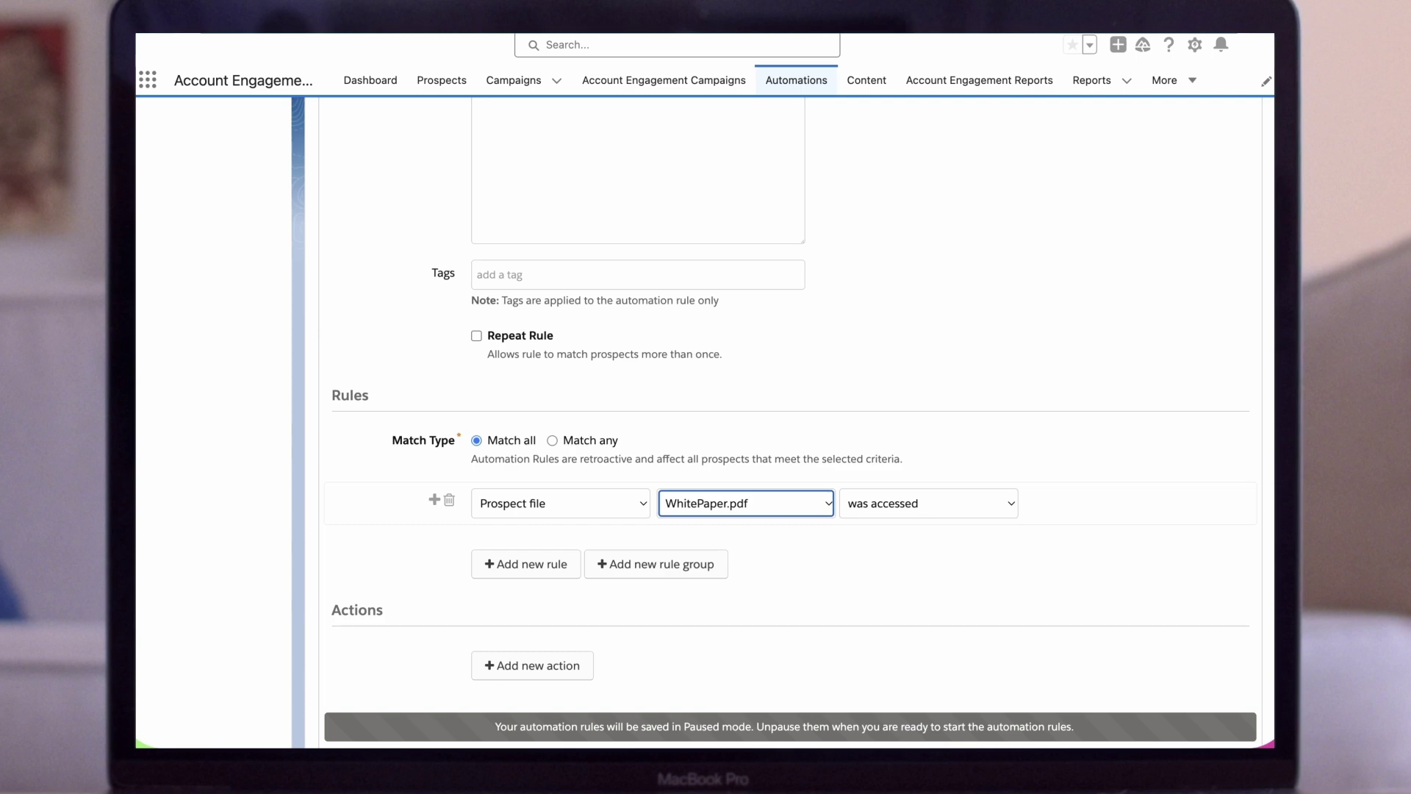
Add a second condition to the automation rule, based on a Prospect default field.
left_click(525, 564)
scroll(790, 422, "down", 1)
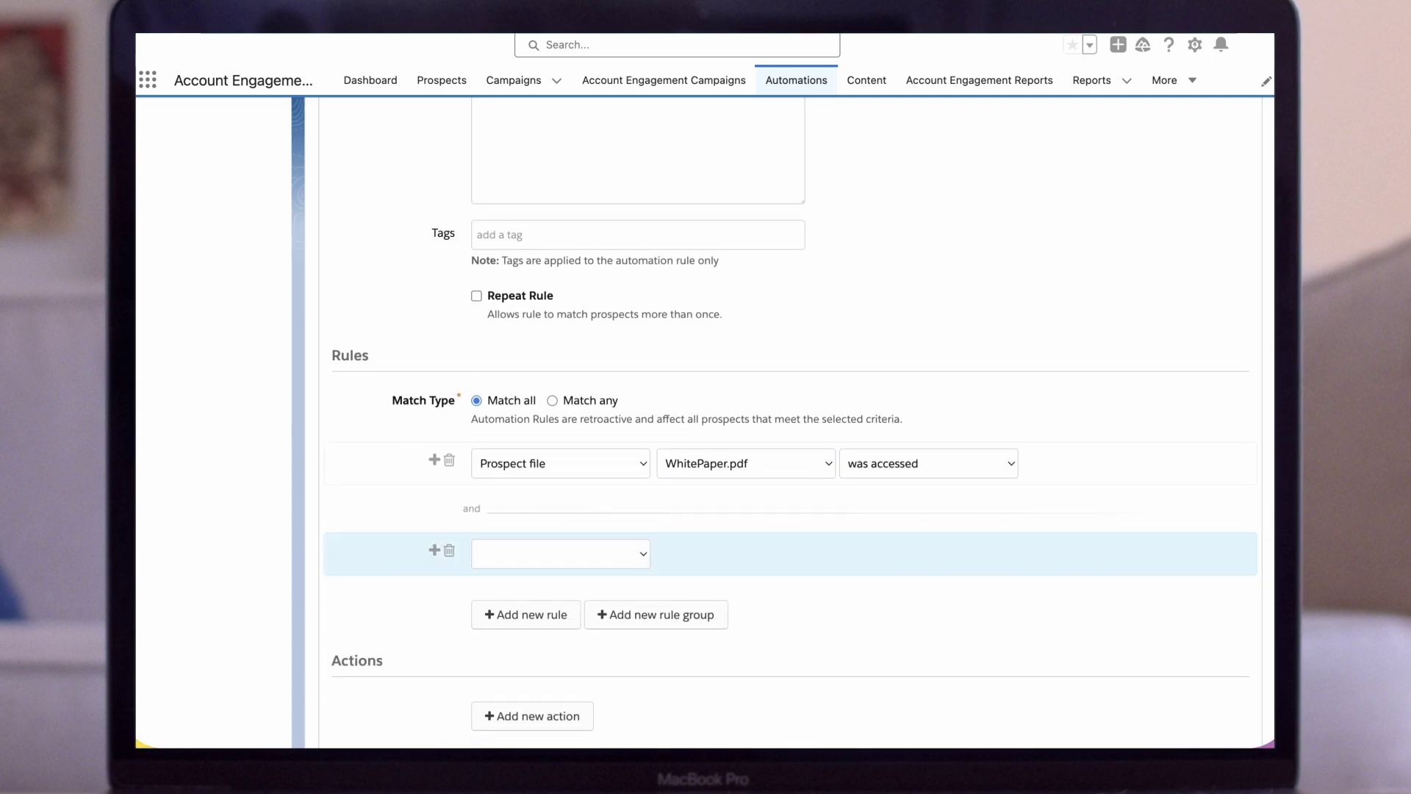
left_click(560, 552)
key("Down")
key("Down")
key("Down")
key("Down")
key("Down")
key("Down")
key("Down")
key("Down")
key("Down")
key("Down")
key("Down")
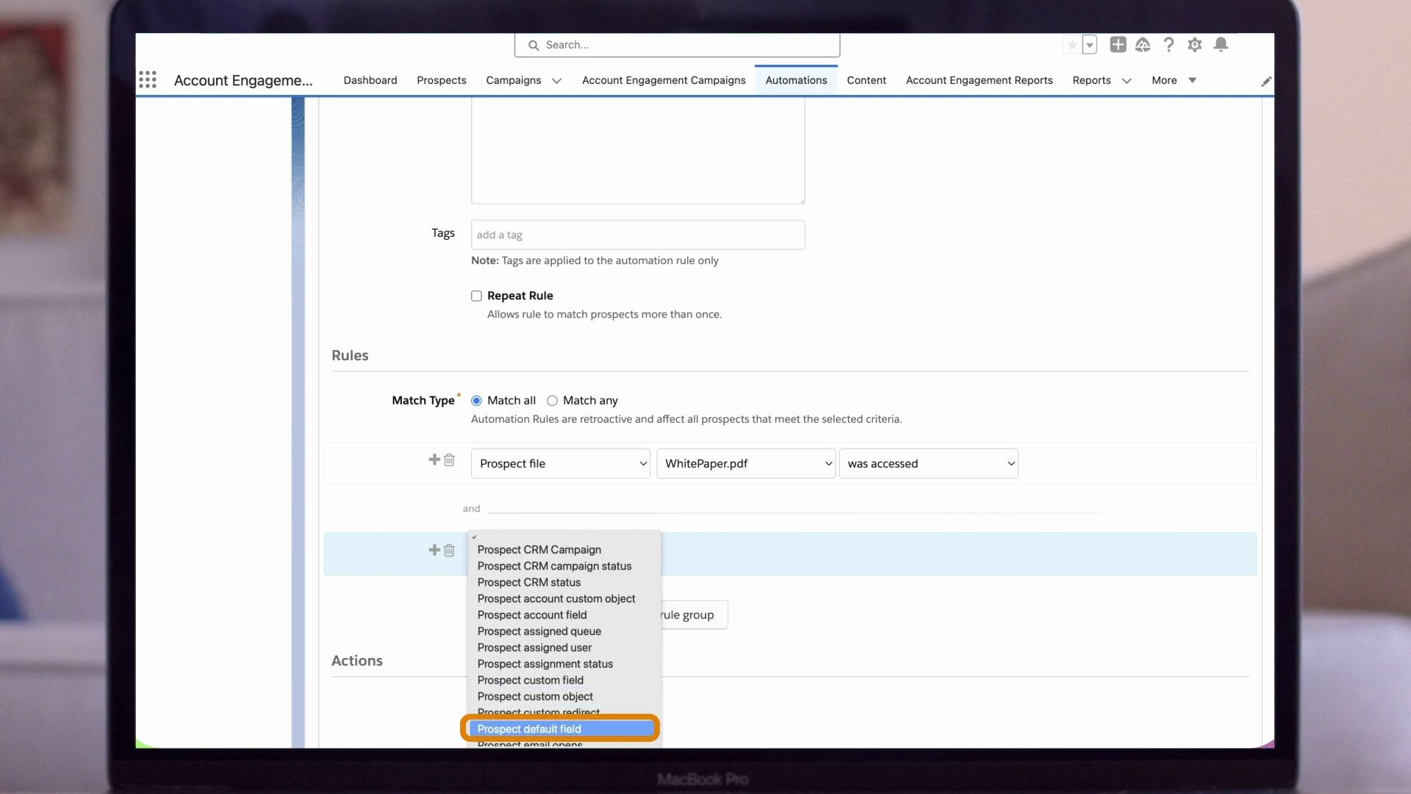
key("Return")
Set the second condition to match prospects whose Job Title contains "CEO; VP".
key("Tab")
key("space")
key("Down")
key("Down")
key("Down")
key("Down")
key("Down")
key("Down")
key("Down")
key("Down")
key("Down")
key("Down")
key("Down")
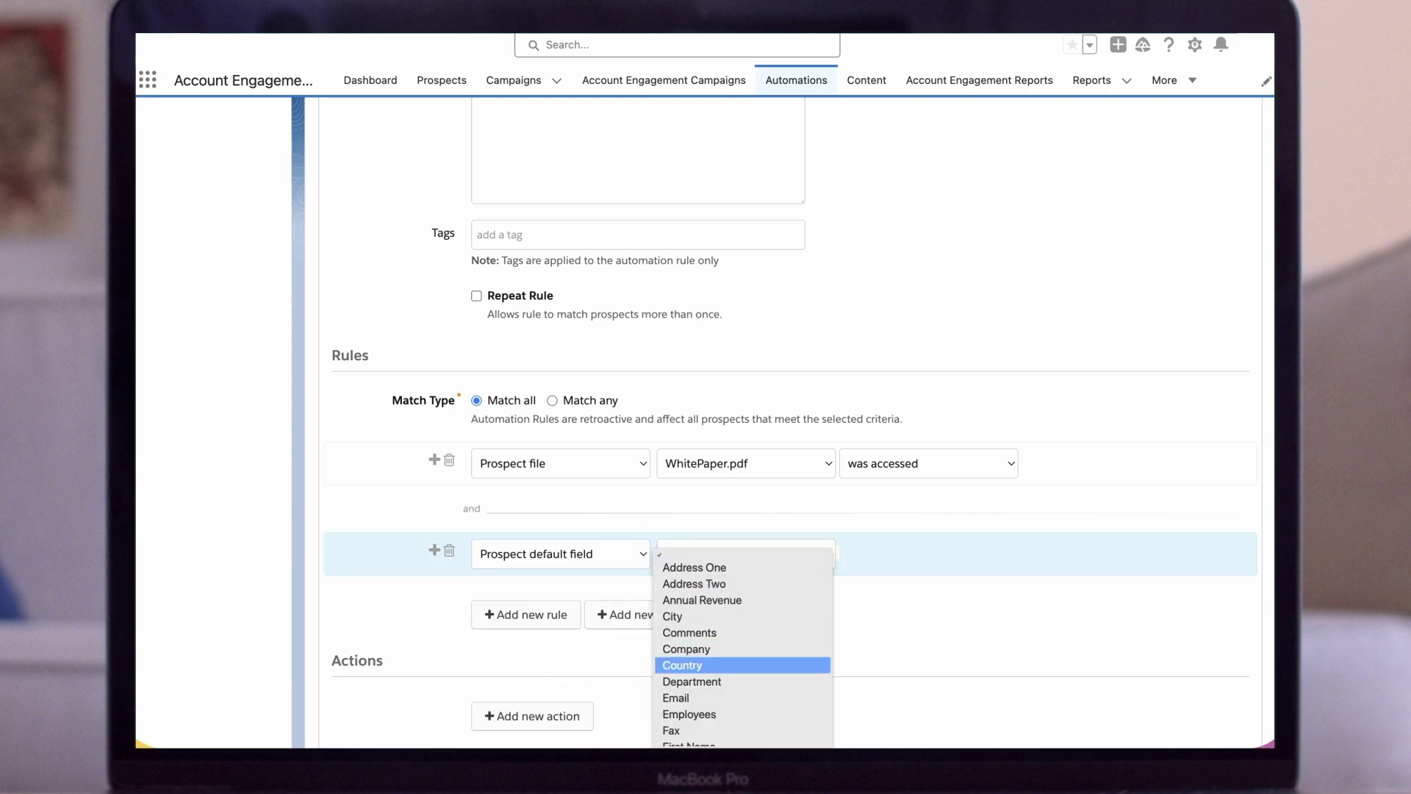
key("Down")
key("Down")
key("Down")
key("Down")
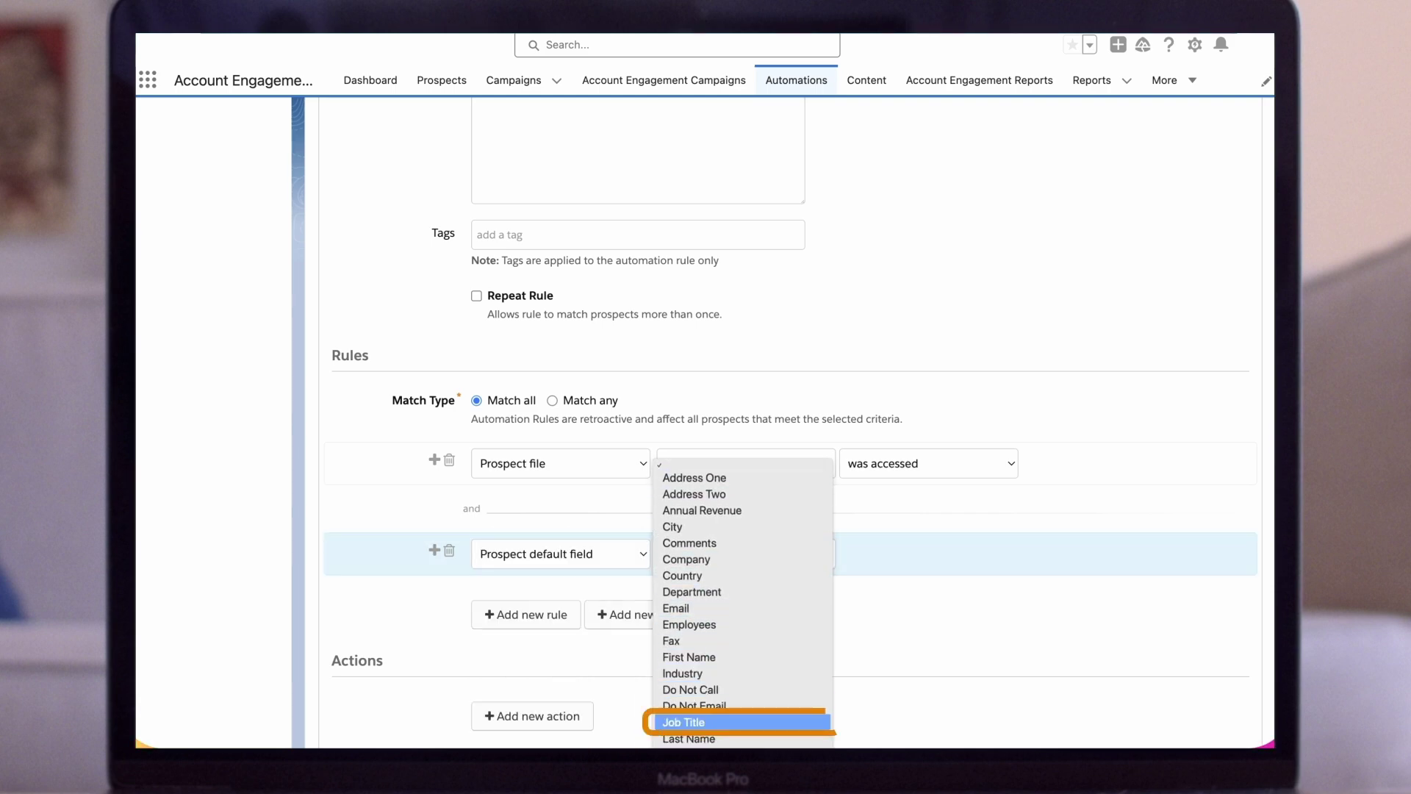
key("Return")
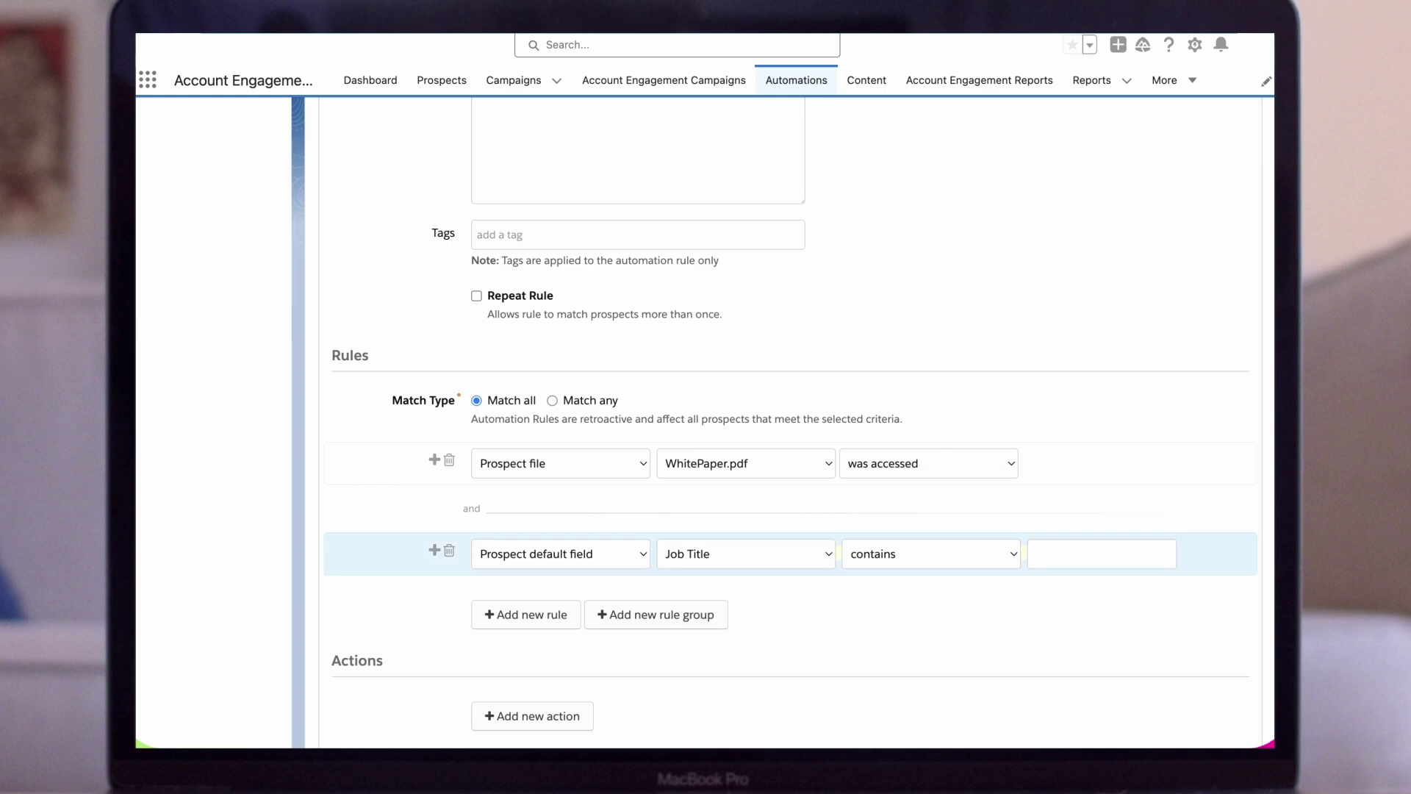
left_click(1101, 554)
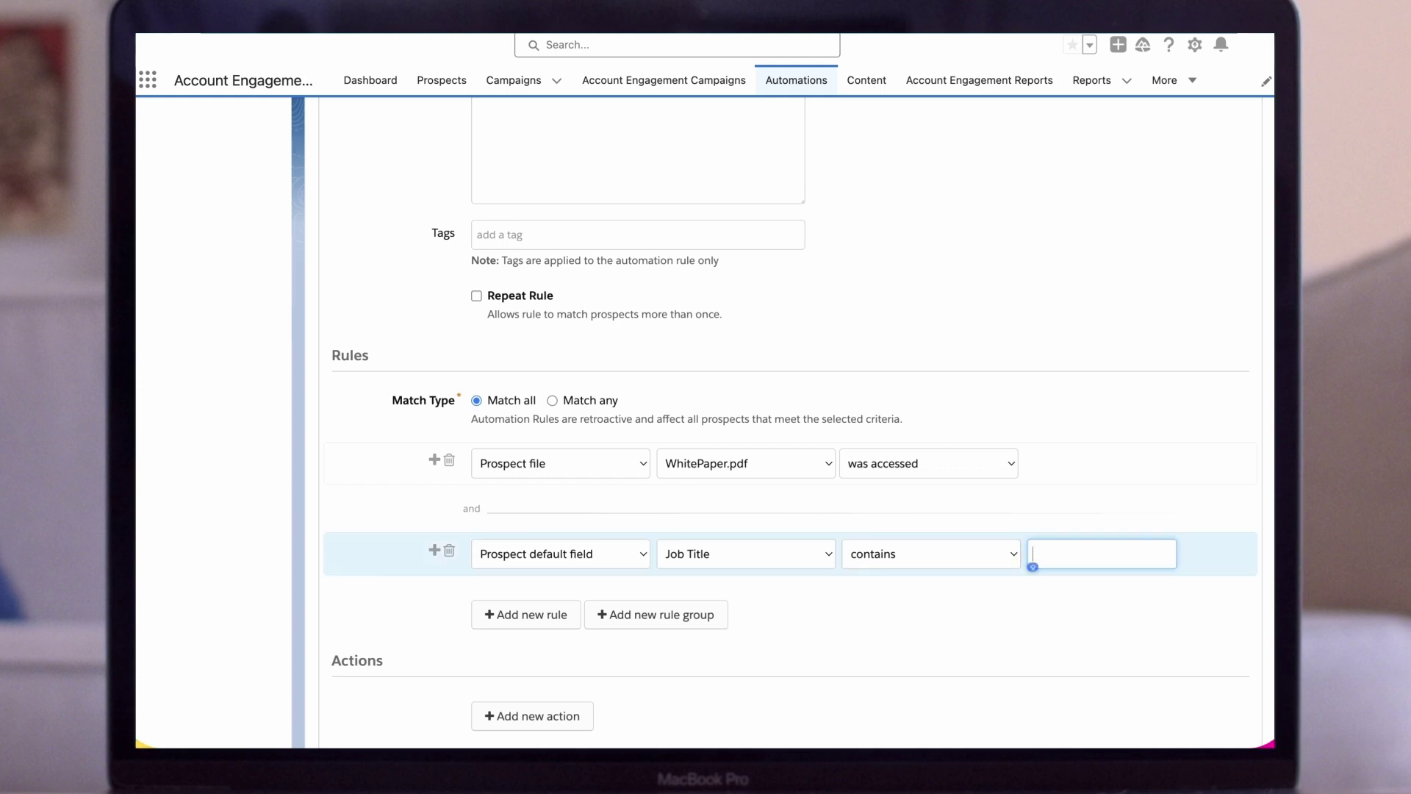
type("CEO; VP")
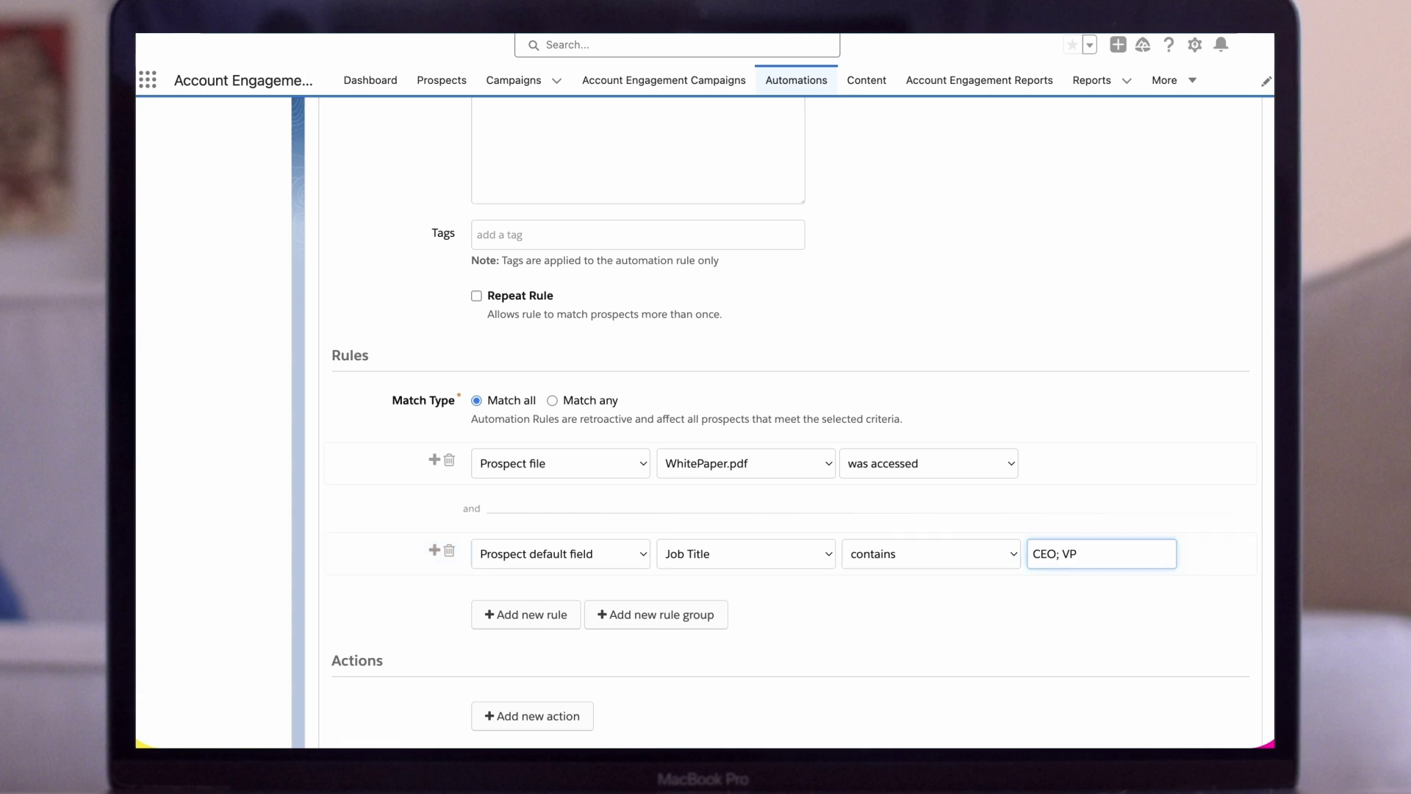
Add the Notify assigned user action to the Executive automation rule and create the rule.
scroll(789, 456, "down", 2)
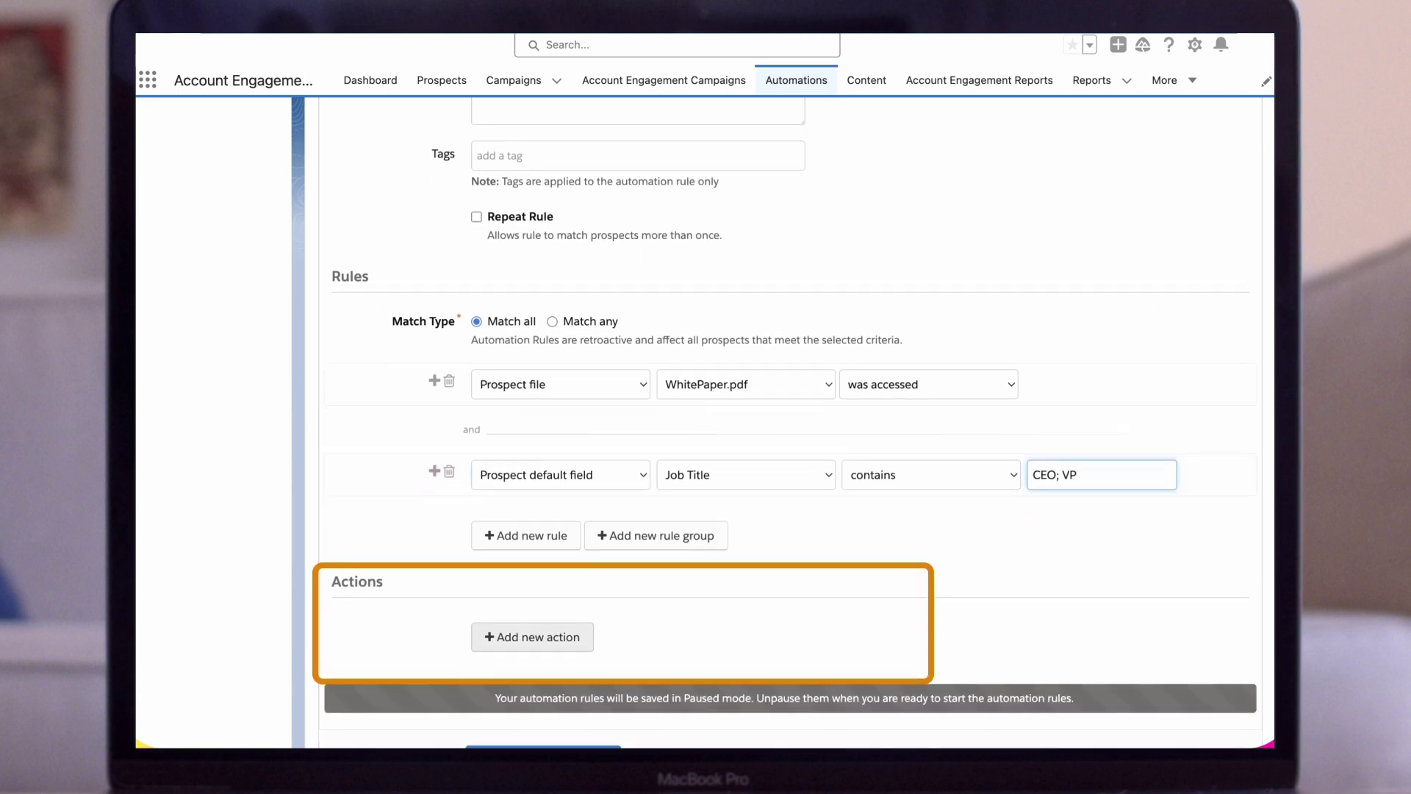
left_click(531, 636)
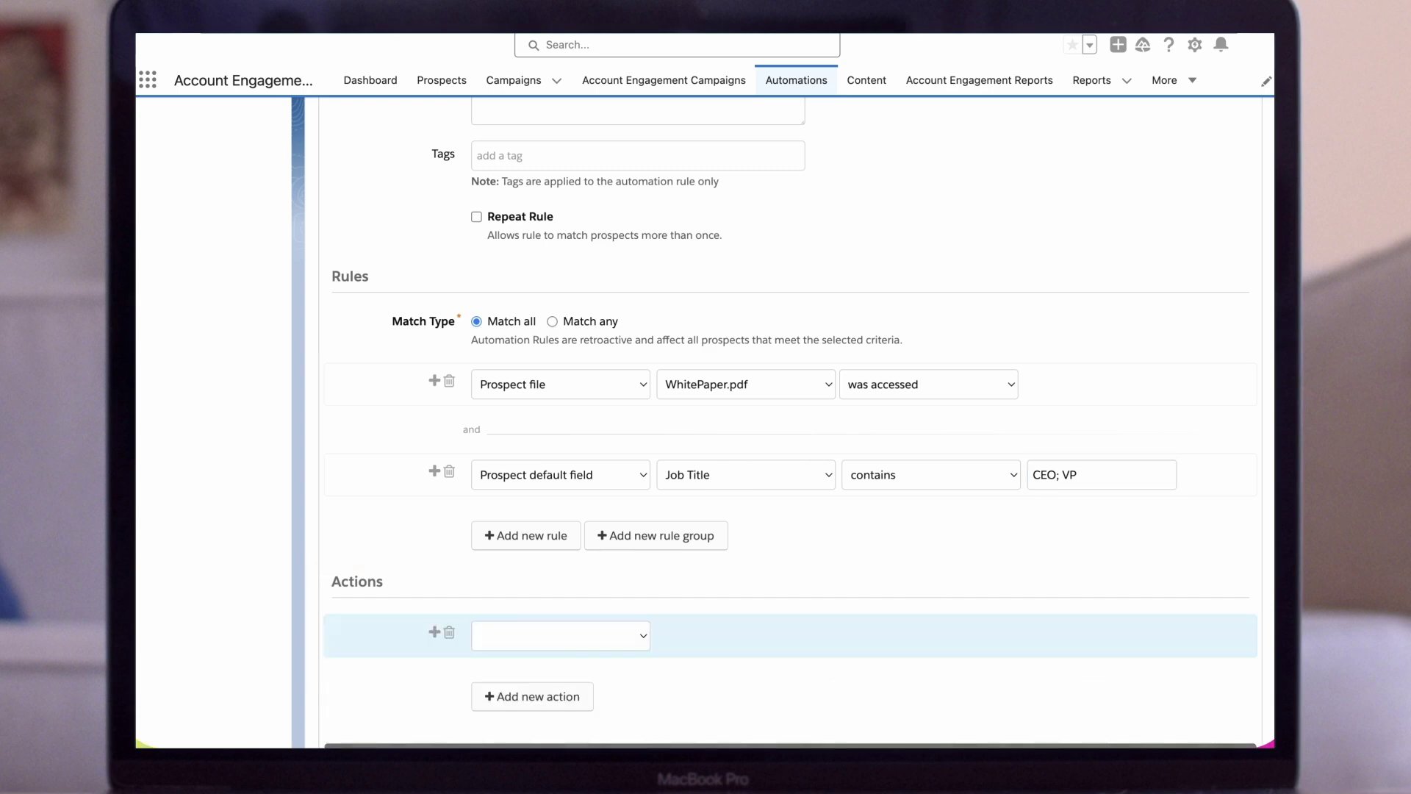
left_click(532, 636)
scroll(531, 670, "down", 3)
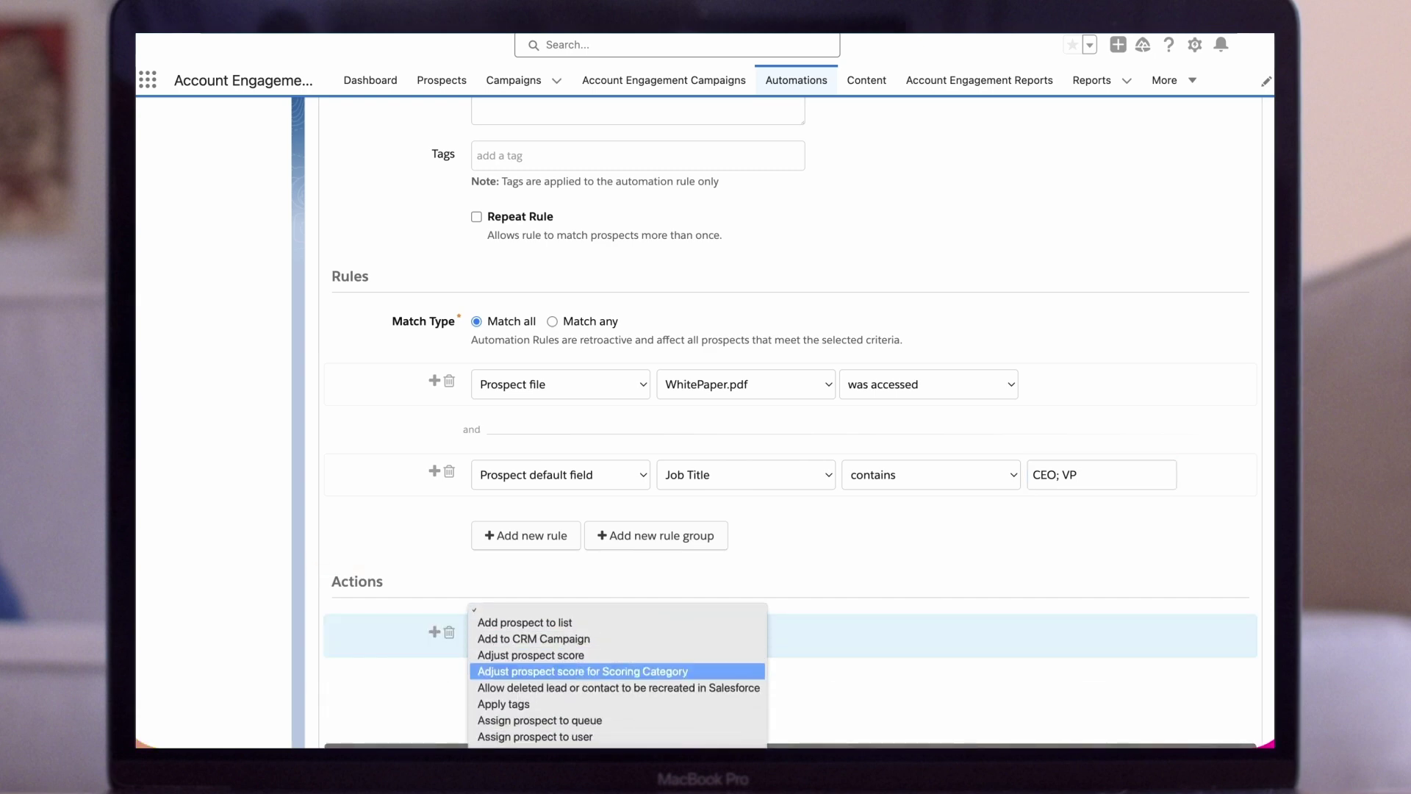
scroll(617, 676, "down", 6)
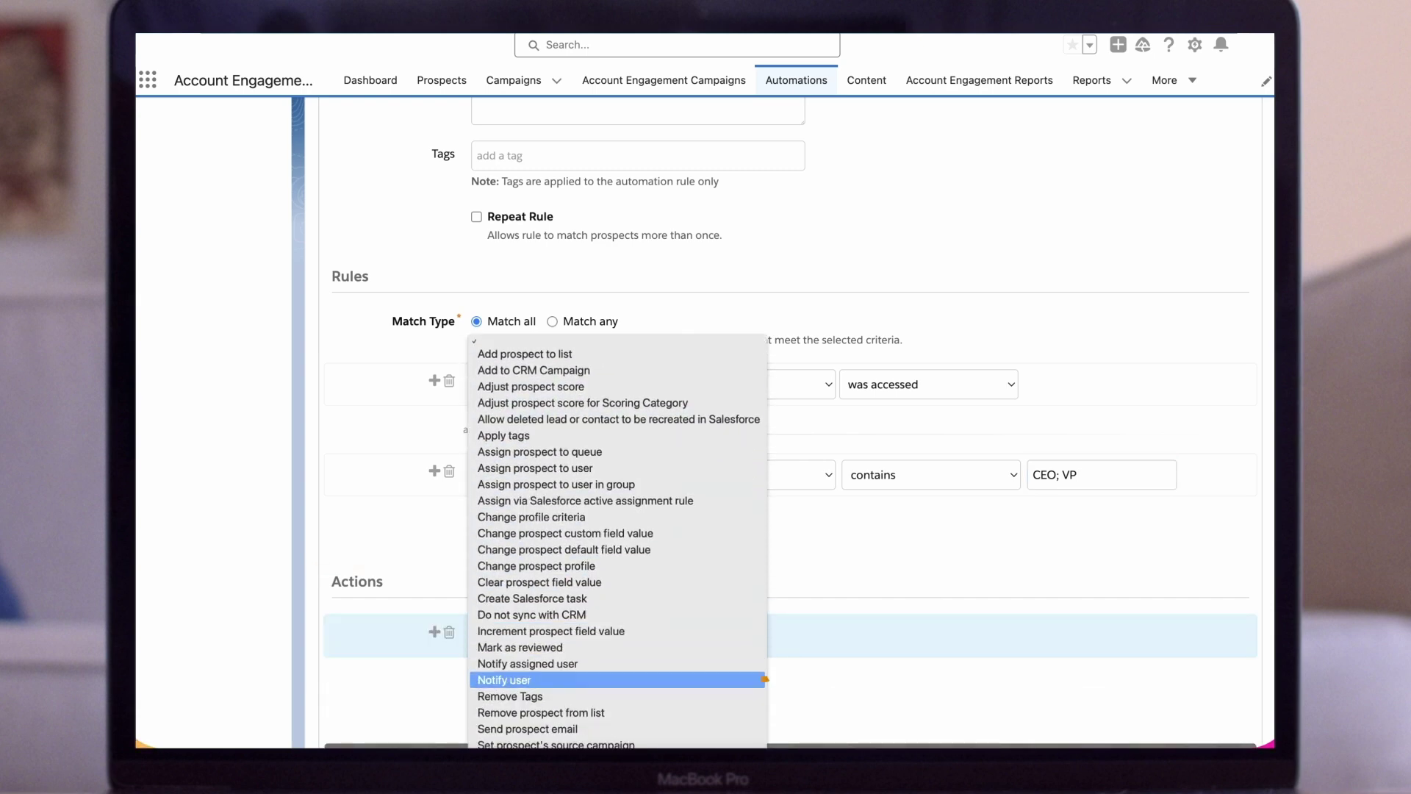
left_click(528, 663)
scroll(790, 423, "down", 3)
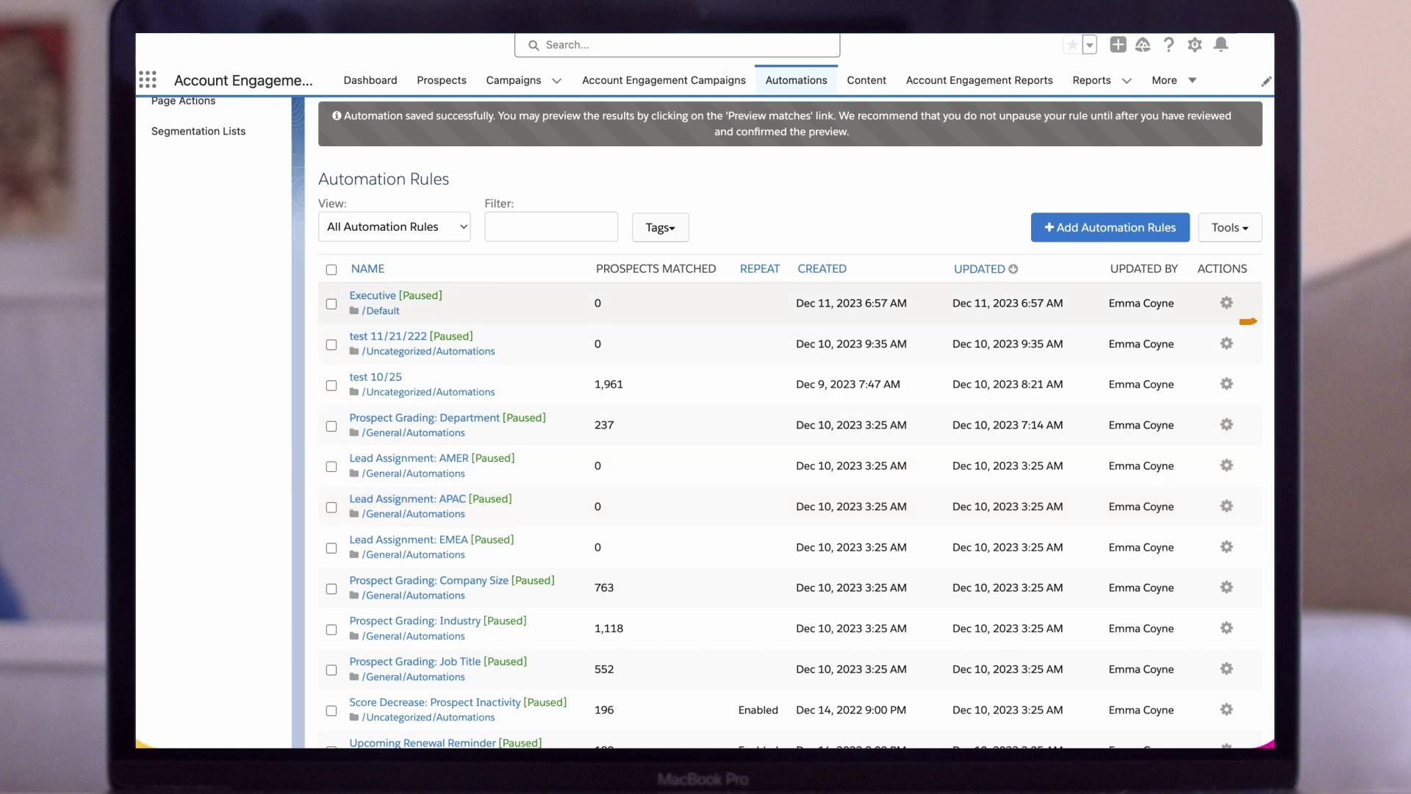
Resume the paused Executive automation rule from the list of automation rules.
left_click(1226, 302)
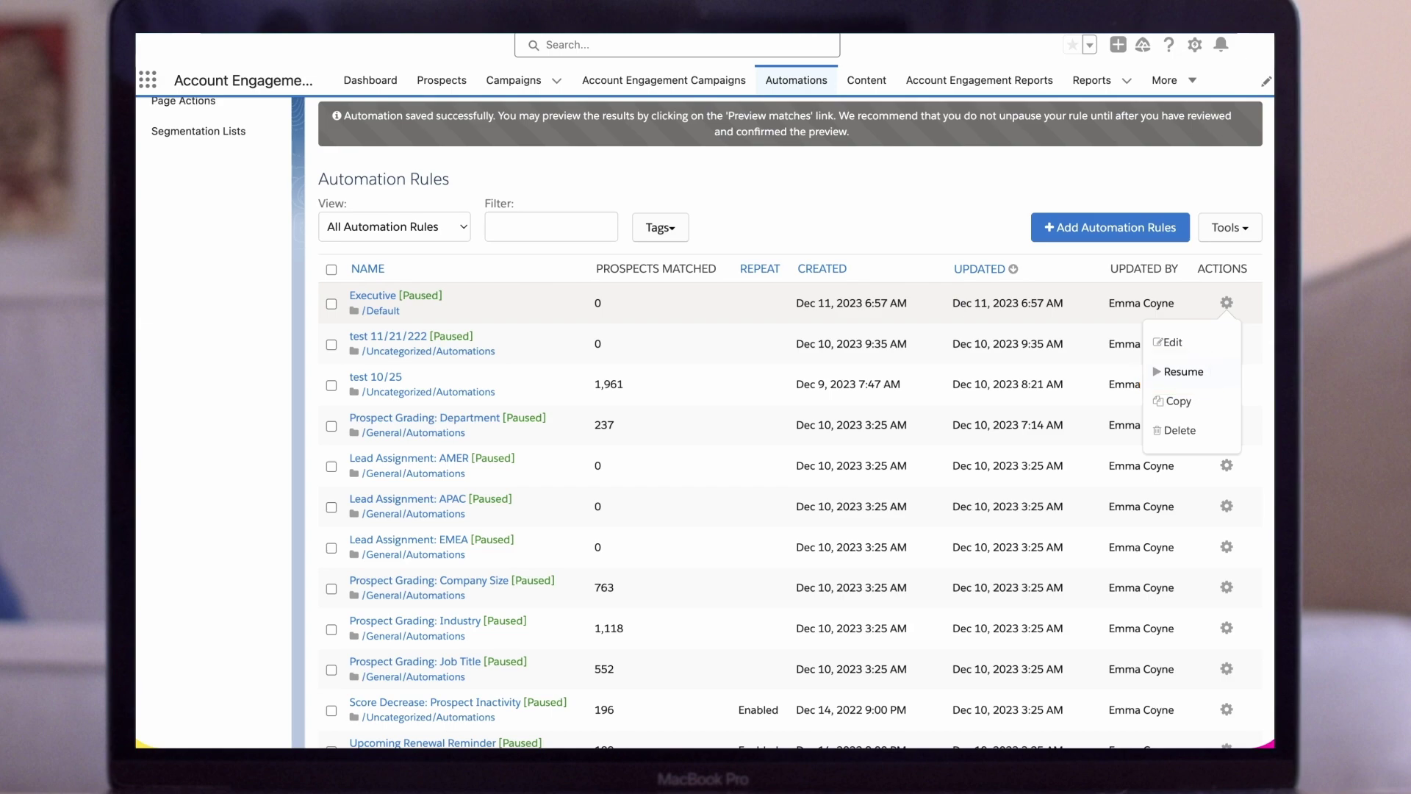
left_click(1182, 371)
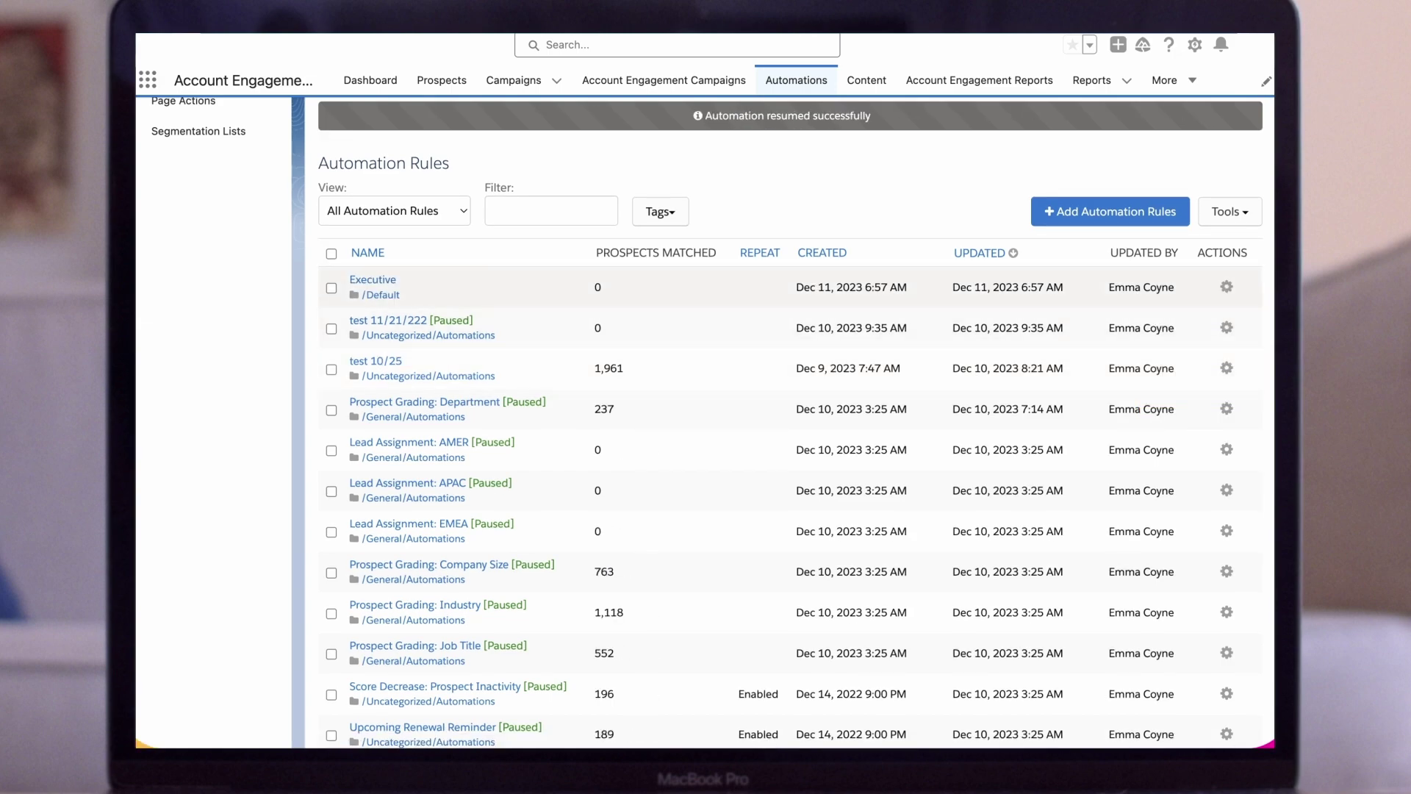